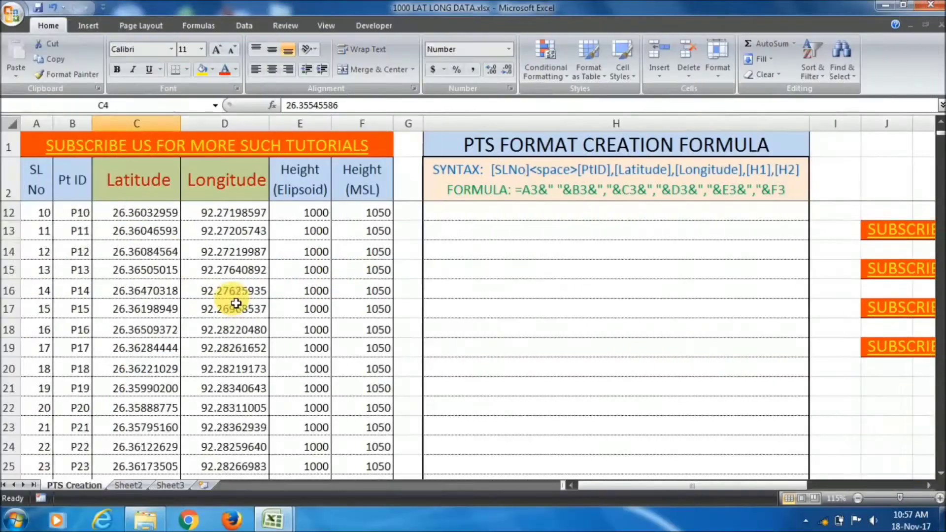
# Review the latitude/longitude data and the PTS concatenation formula note in H2 without changing it
pyautogui.scroll(4, 236, 304)
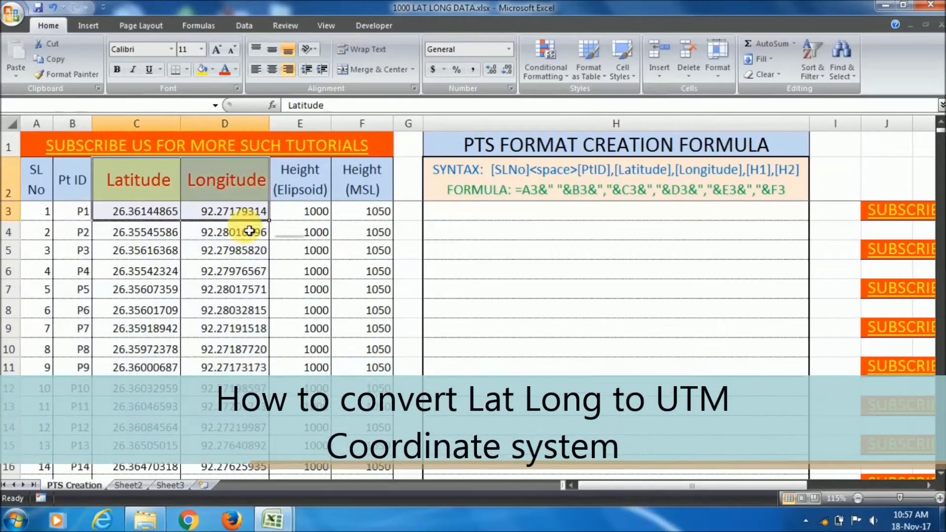
pyautogui.moveTo(143, 251); pyautogui.dragTo(305, 465)
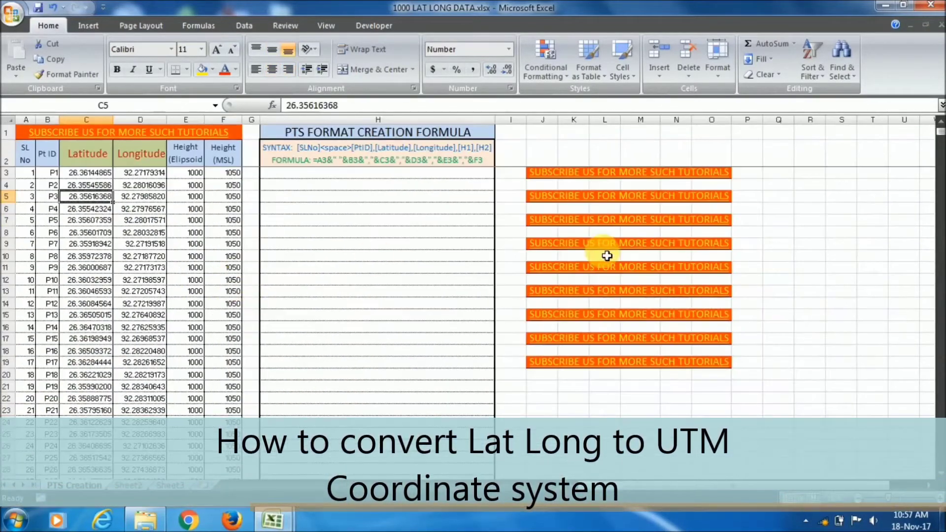
pyautogui.scroll(-12, 317, 296)
pyautogui.scroll(13, 212, 313)
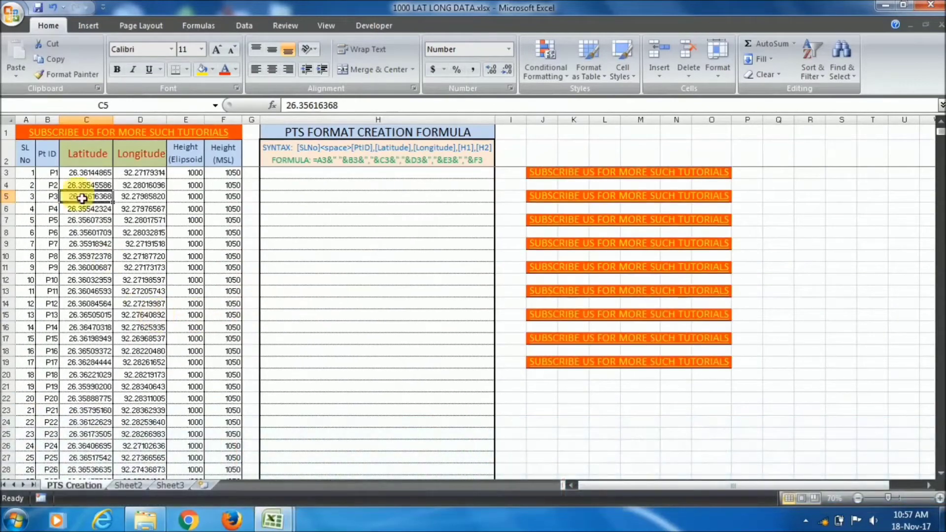
pyautogui.scroll(5, 82, 199)
pyautogui.click(378, 261)
pyautogui.click(624, 206)
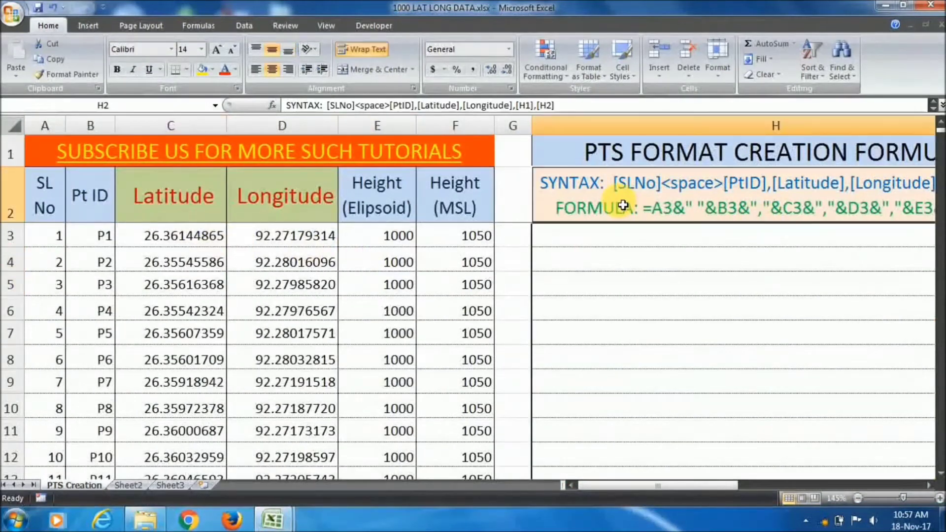
pyautogui.scroll(-1, 623, 206)
pyautogui.doubleClick(619, 200)
pyautogui.moveTo(528, 200); pyautogui.dragTo(499, 199)
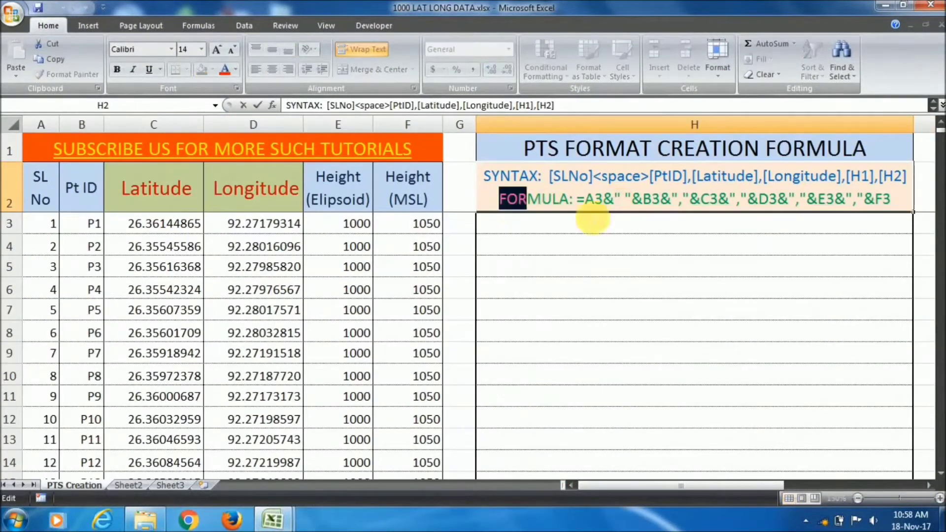
pyautogui.moveTo(593, 219); pyautogui.dragTo(890, 211)
pyautogui.press('Escape')
# Browse the point list from C3 down to the last point, P1000
pyautogui.click(138, 226)
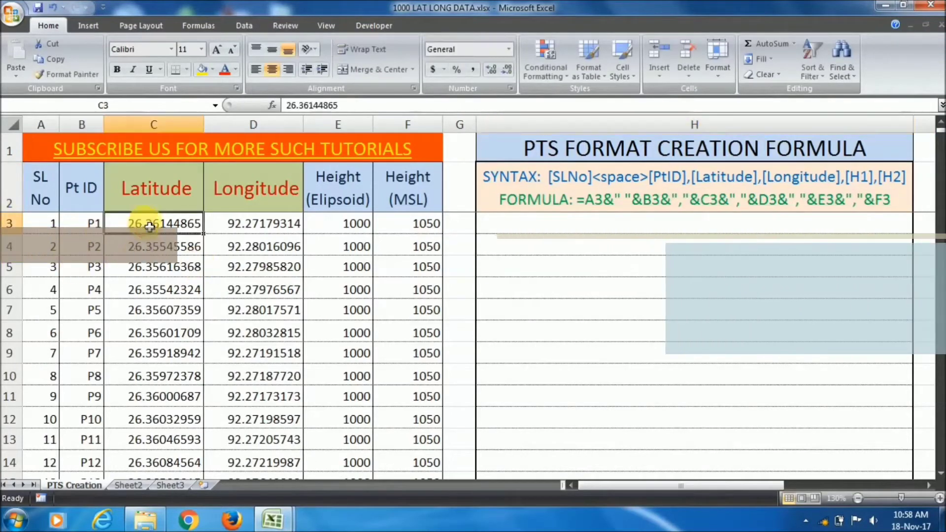
pyautogui.scroll(-4, 74, 227)
pyautogui.moveTo(26, 174); pyautogui.dragTo(173, 360)
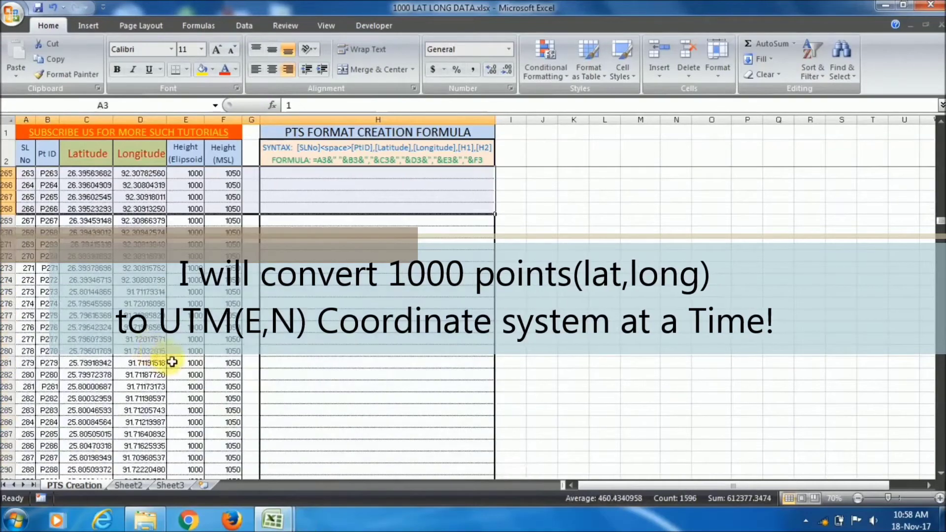
pyautogui.scroll(-9, 174, 360)
pyautogui.moveTo(939, 239); pyautogui.dragTo(939, 461)
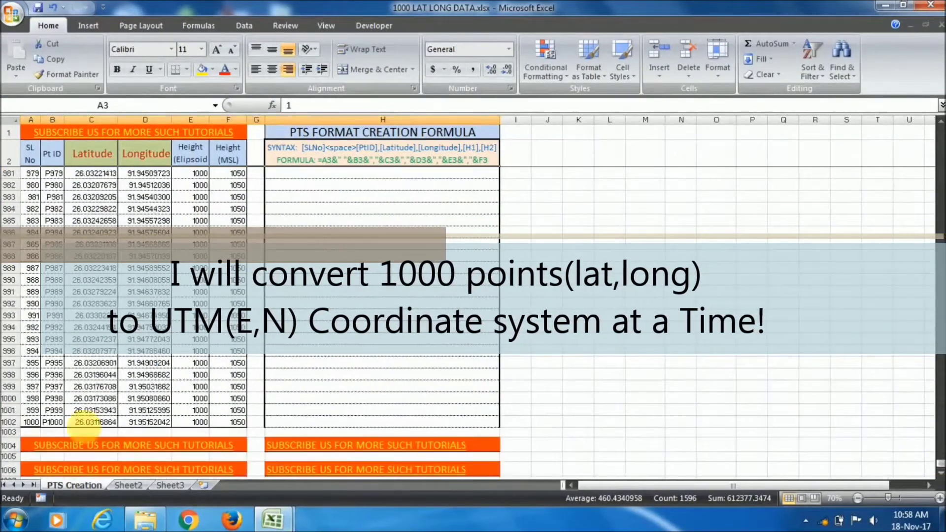
pyautogui.click(48, 422)
pyautogui.scroll(3, 53, 422)
pyautogui.scroll(-8, 53, 422)
pyautogui.scroll(6, 74, 412)
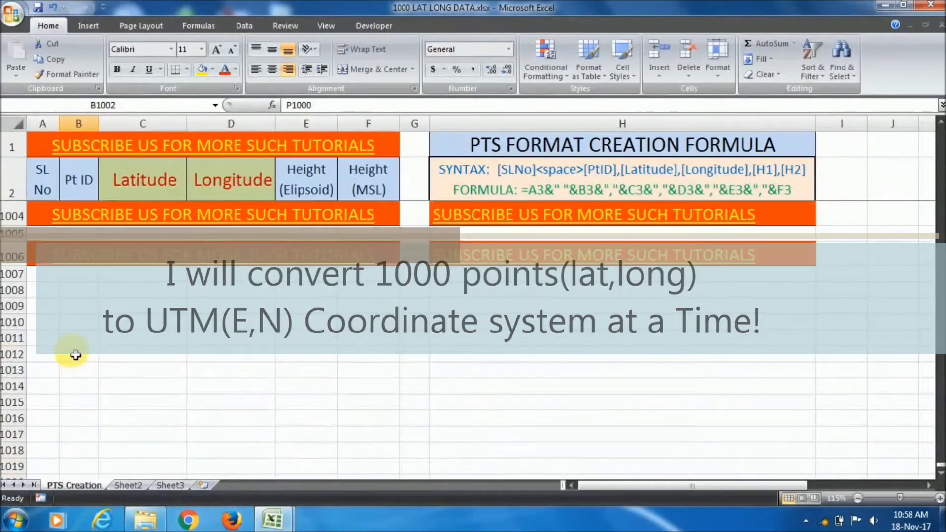
pyautogui.click(285, 296)
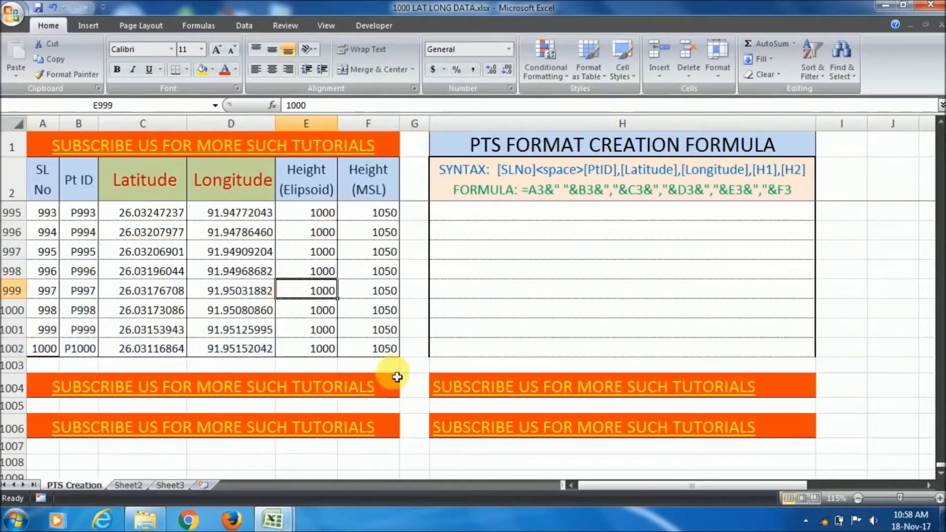
pyautogui.scroll(4, 387, 370)
pyautogui.scroll(-4, 387, 371)
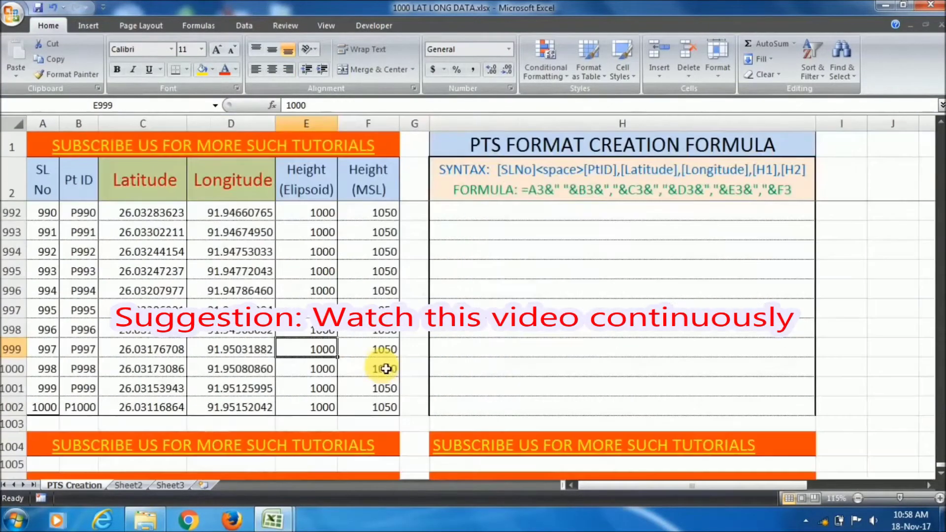
pyautogui.scroll(11, 380, 364)
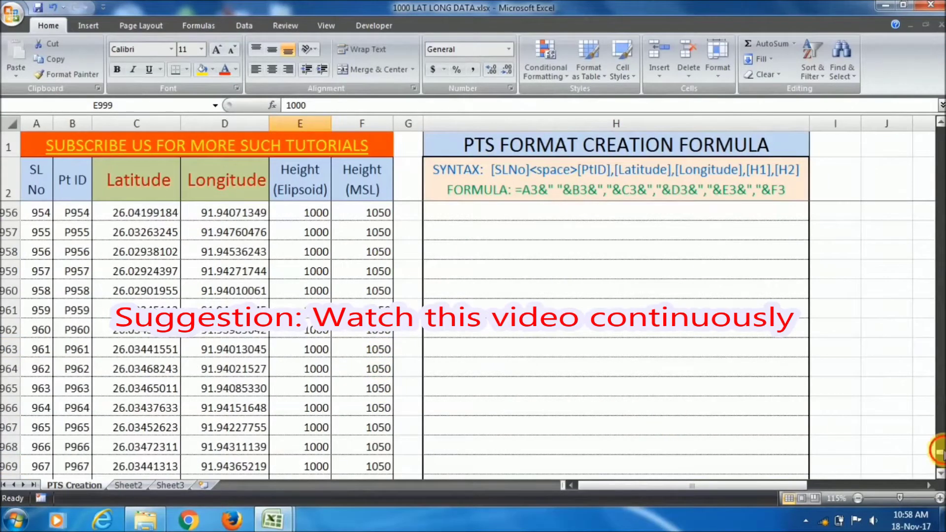
pyautogui.moveTo(939, 451); pyautogui.dragTo(937, 131)
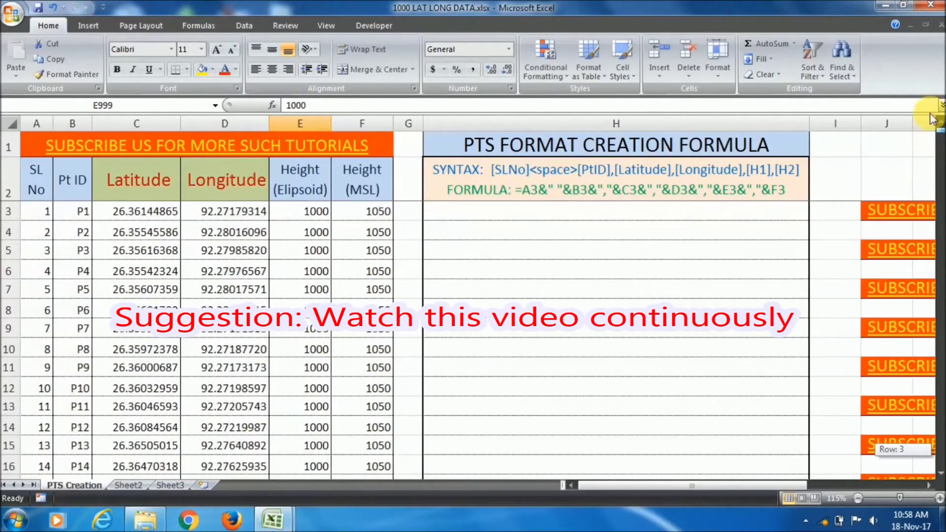
# Select blocks of latitude, longitude and height values for the early points
pyautogui.click(551, 227)
pyautogui.moveTo(225, 210); pyautogui.dragTo(296, 395)
pyautogui.moveTo(121, 211); pyautogui.dragTo(226, 329)
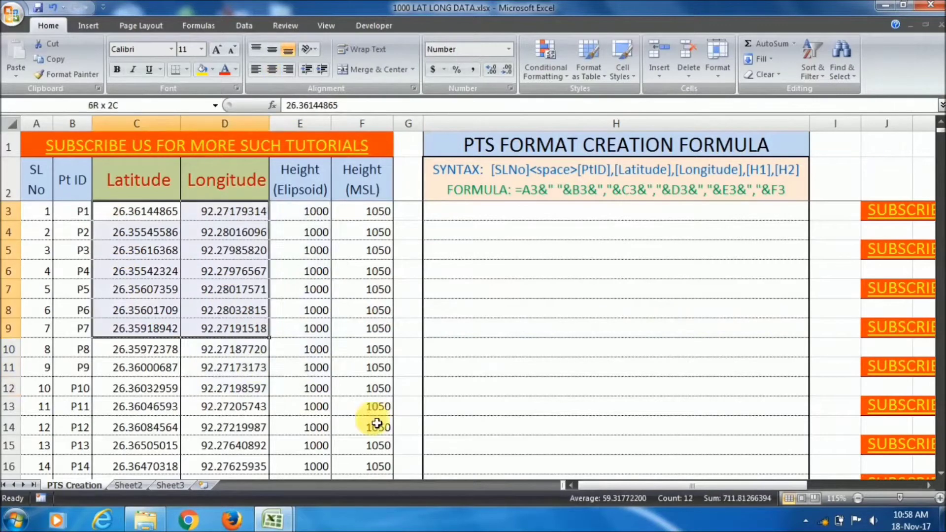
pyautogui.moveTo(377, 423); pyautogui.dragTo(378, 424)
pyautogui.scroll(-6, 275, 353)
pyautogui.moveTo(138, 270); pyautogui.dragTo(311, 449)
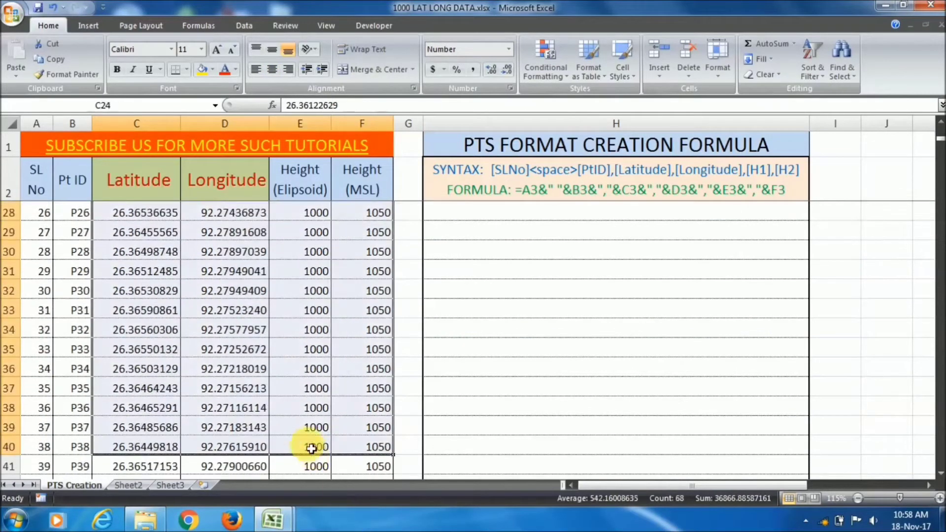
pyautogui.scroll(-6, 193, 349)
pyautogui.moveTo(137, 244); pyautogui.dragTo(253, 427)
pyautogui.scroll(15, 359, 414)
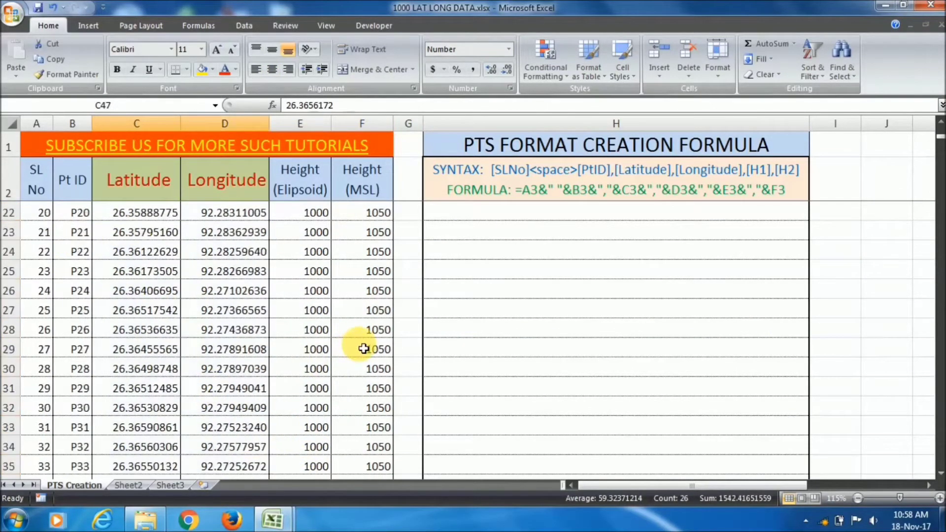
# Enter 'utm' in cell H5, then review point P2's coordinates
pyautogui.click(528, 256)
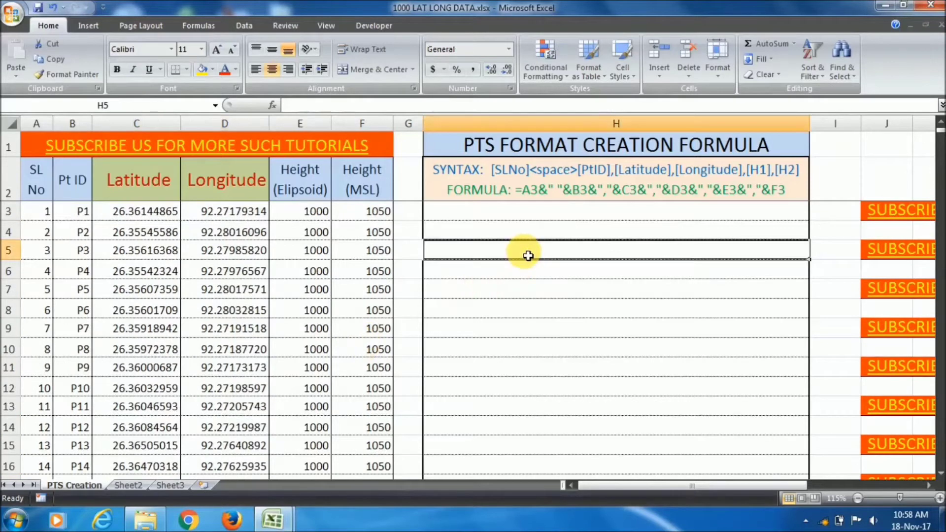
pyautogui.write('utm')
pyautogui.press('Return')
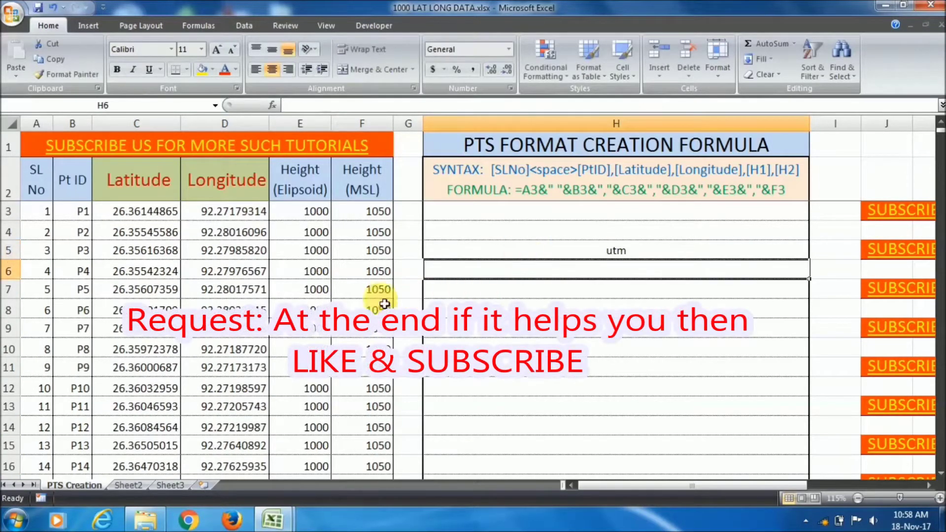
pyautogui.scroll(3, 154, 245)
pyautogui.scroll(-5, 154, 239)
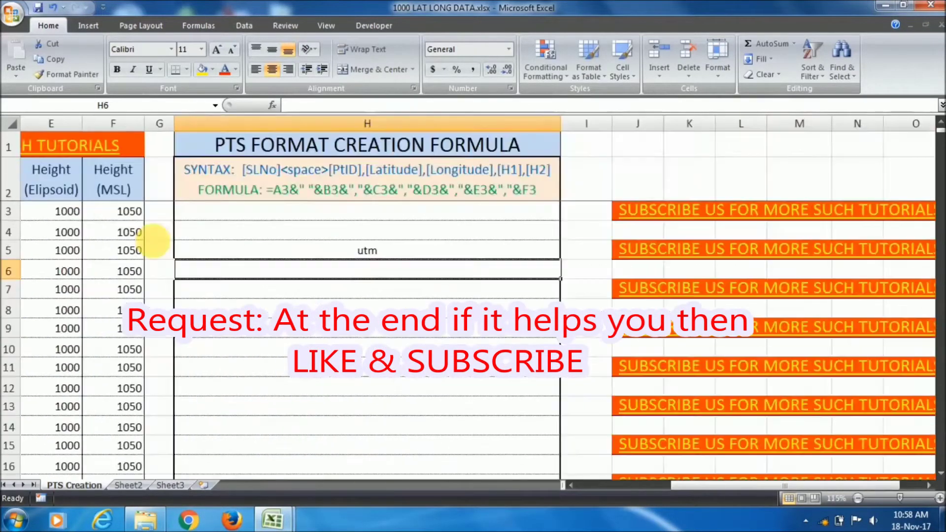
pyautogui.moveTo(655, 486); pyautogui.dragTo(523, 487)
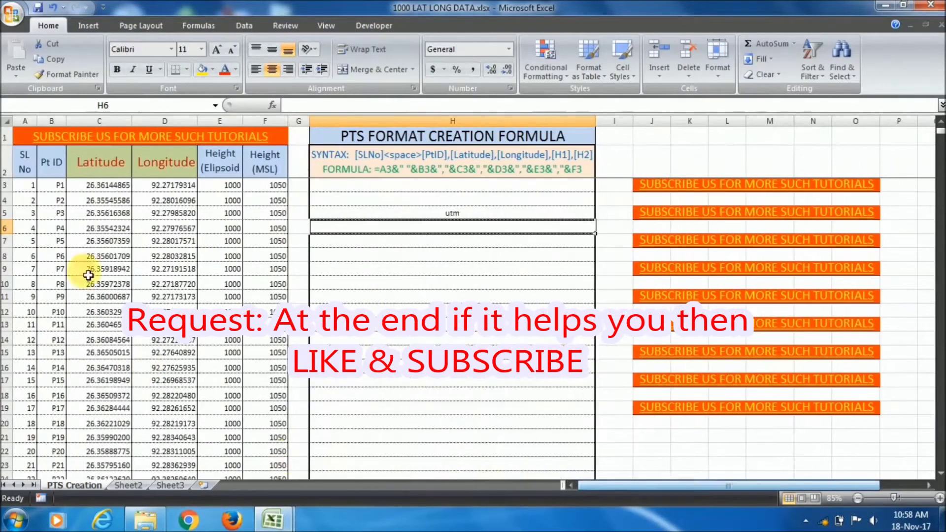
pyautogui.scroll(1, 36, 217)
pyautogui.scroll(3, 105, 255)
pyautogui.click(106, 260)
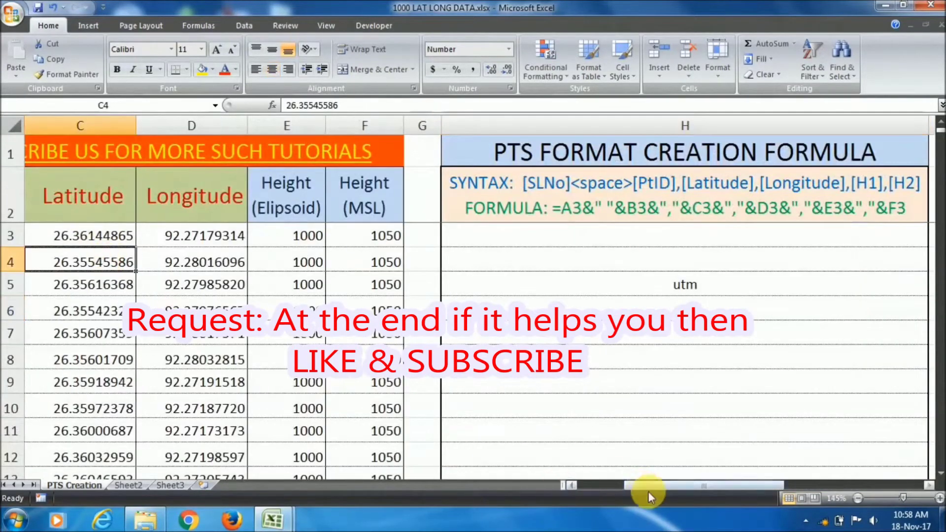
pyautogui.moveTo(634, 484); pyautogui.dragTo(586, 485)
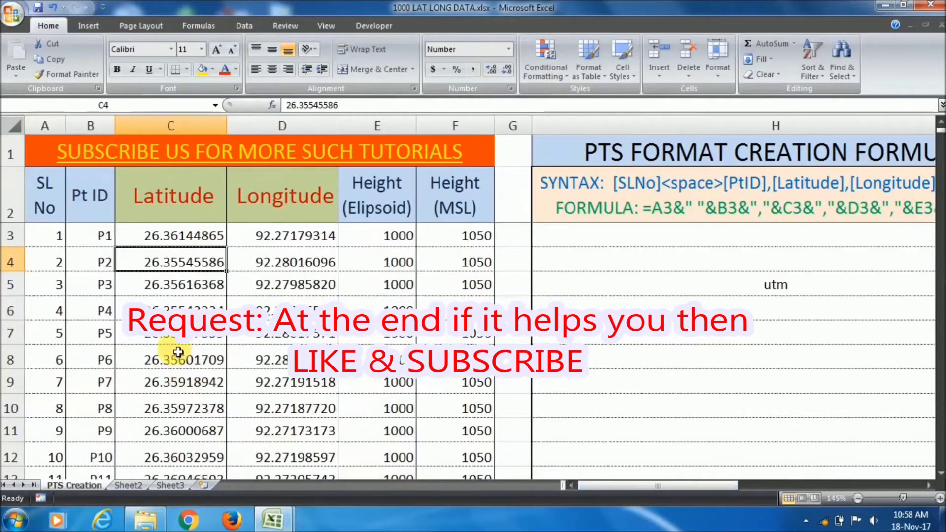
pyautogui.scroll(-2, 175, 348)
# Select the point records from the Pt ID header down to P1000
pyautogui.click(70, 184)
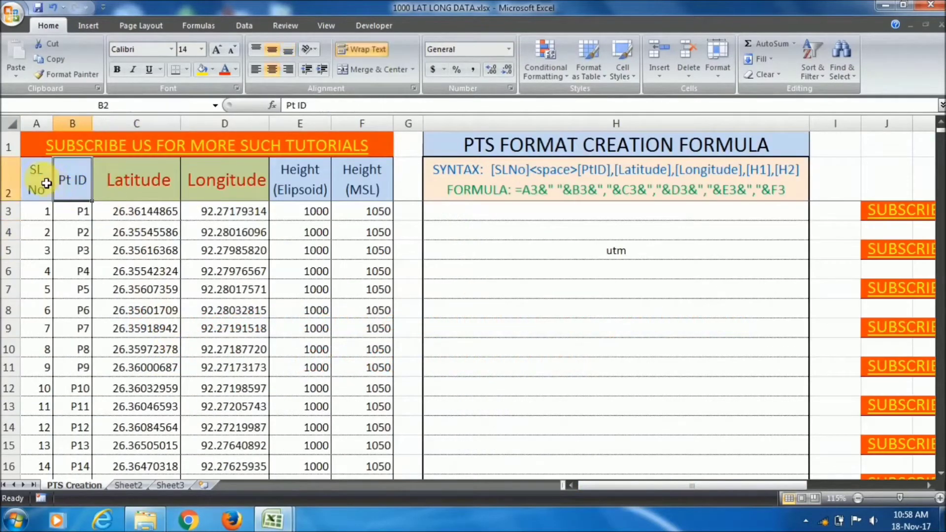
pyautogui.moveTo(36, 180); pyautogui.dragTo(291, 426)
pyautogui.scroll(-5, 228, 302)
pyautogui.scroll(3, 207, 310)
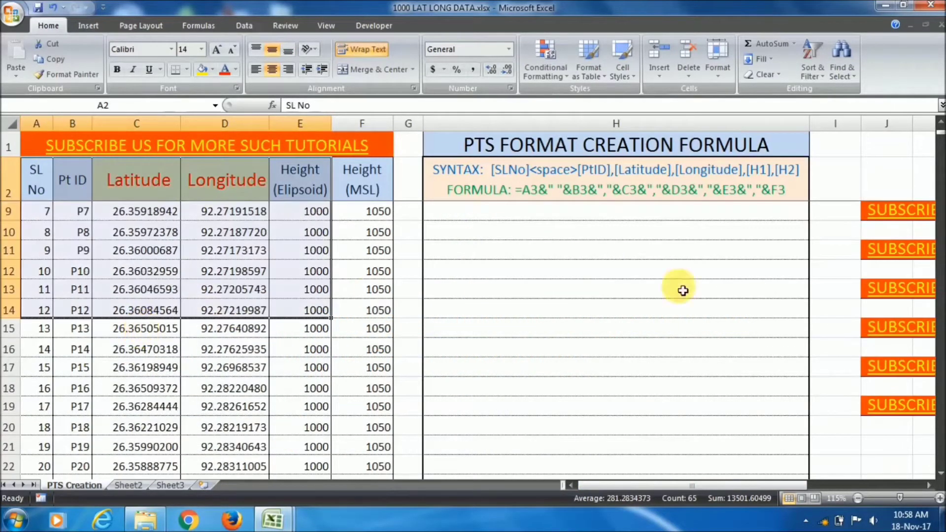
pyautogui.moveTo(940, 134); pyautogui.dragTo(941, 427)
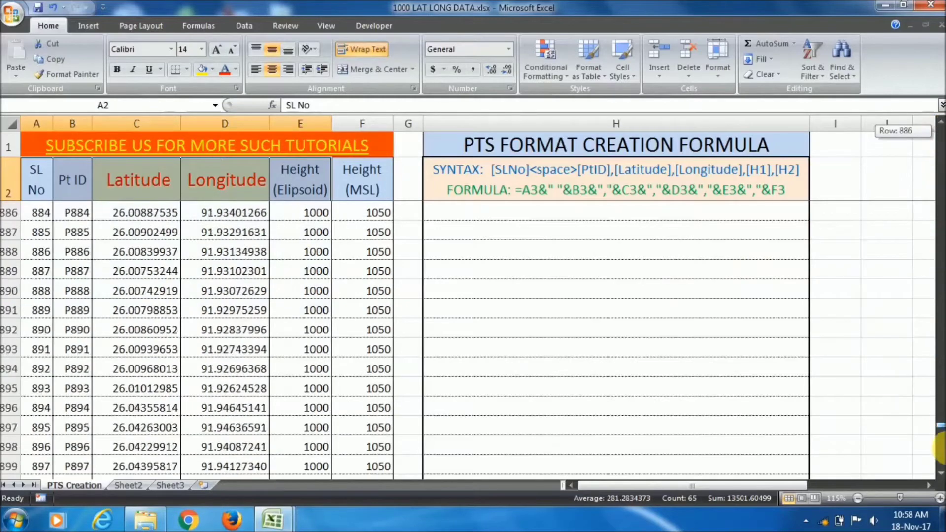
pyautogui.scroll(-12, 376, 395)
pyautogui.click(79, 251)
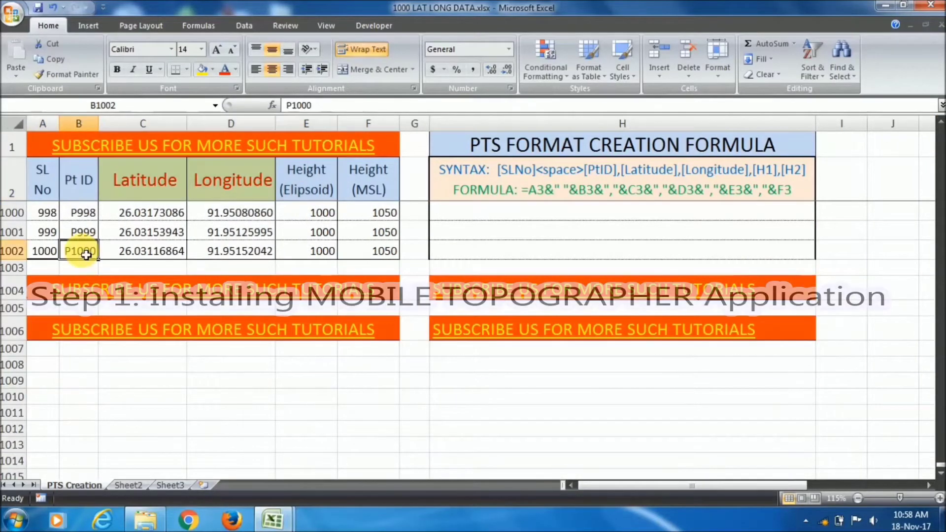
pyautogui.moveTo(43, 251); pyautogui.dragTo(369, 251)
pyautogui.scroll(4, 147, 314)
pyautogui.scroll(3, 147, 314)
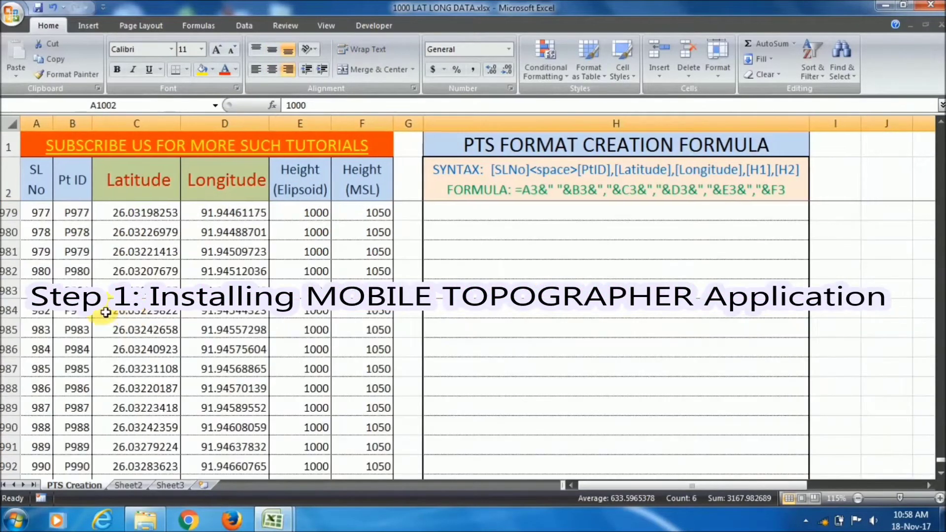
pyautogui.moveTo(78, 251); pyautogui.dragTo(296, 440)
# Return to the top and select the first three points' full records
pyautogui.scroll(14, 311, 323)
pyautogui.scroll(20, 316, 327)
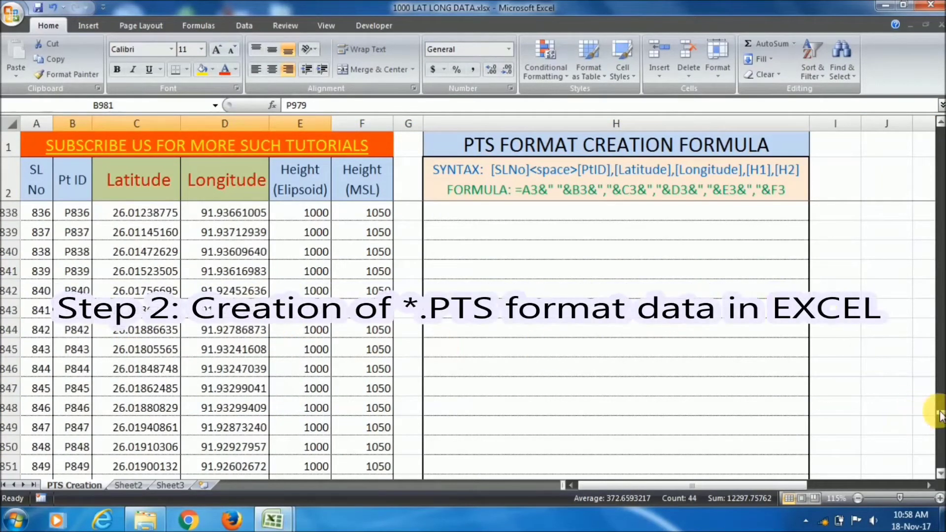
pyautogui.moveTo(941, 412); pyautogui.dragTo(927, 140)
pyautogui.scroll(-3, 250, 268)
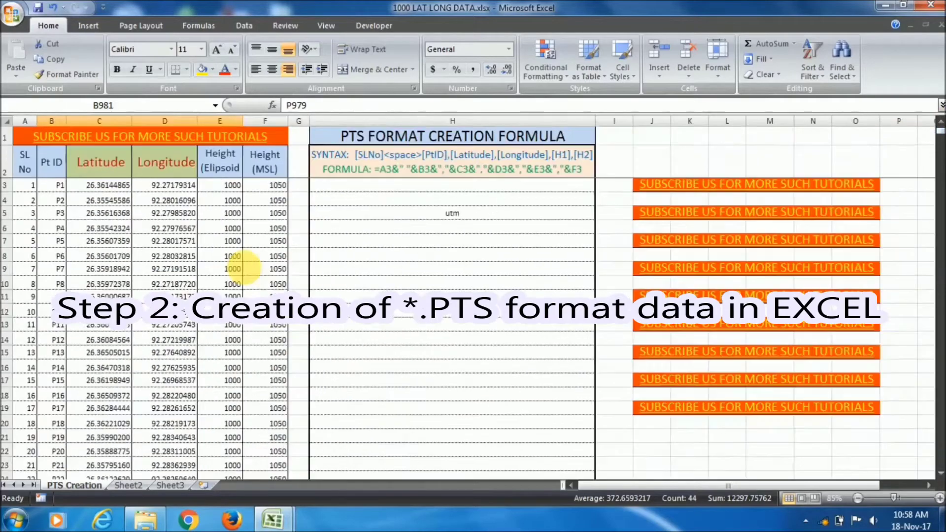
pyautogui.scroll(8, 103, 232)
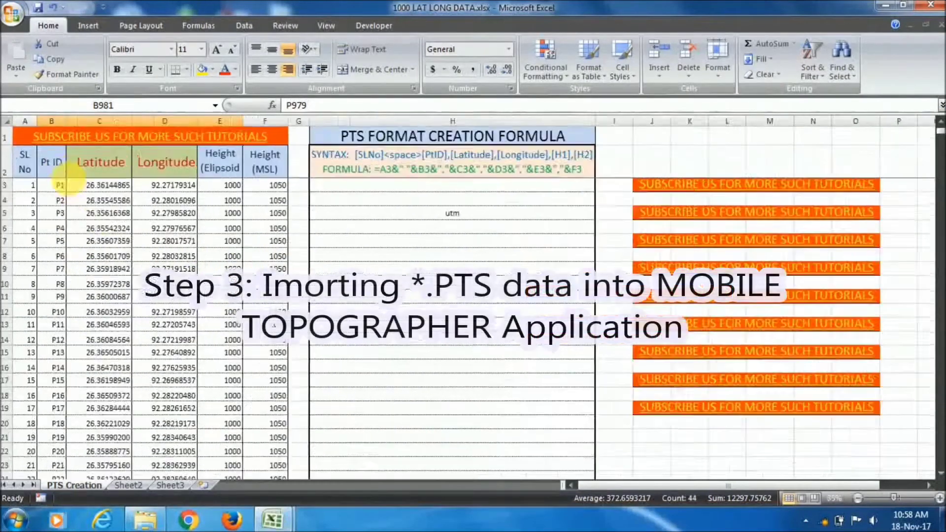
pyautogui.scroll(4, 141, 205)
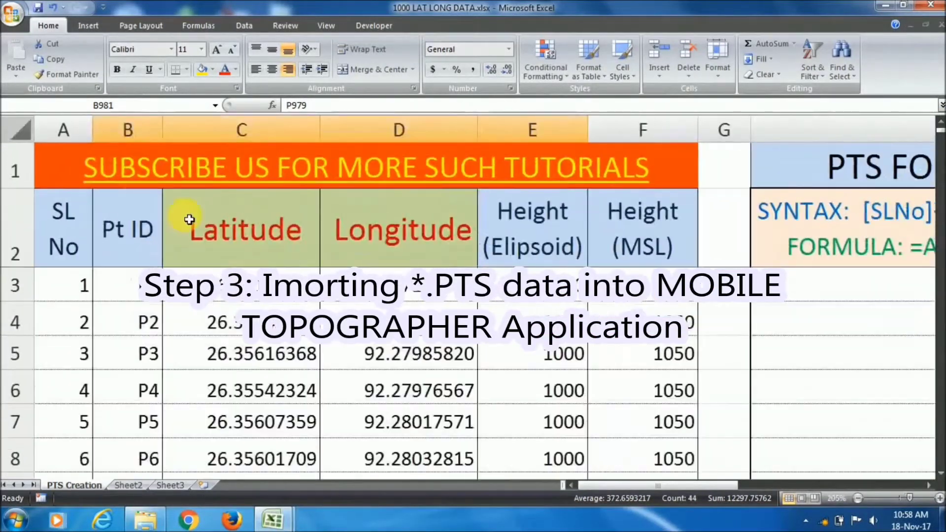
pyautogui.scroll(-3, 280, 240)
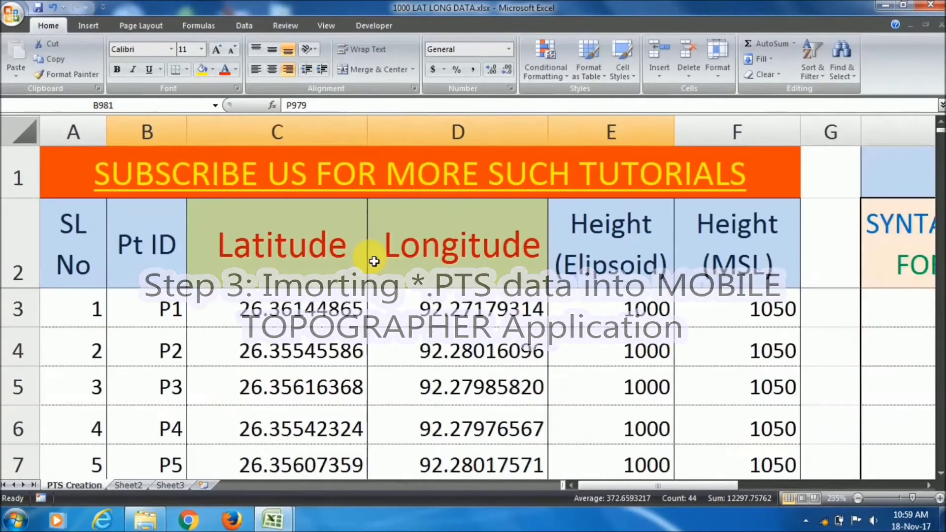
pyautogui.moveTo(186, 300); pyautogui.dragTo(696, 354)
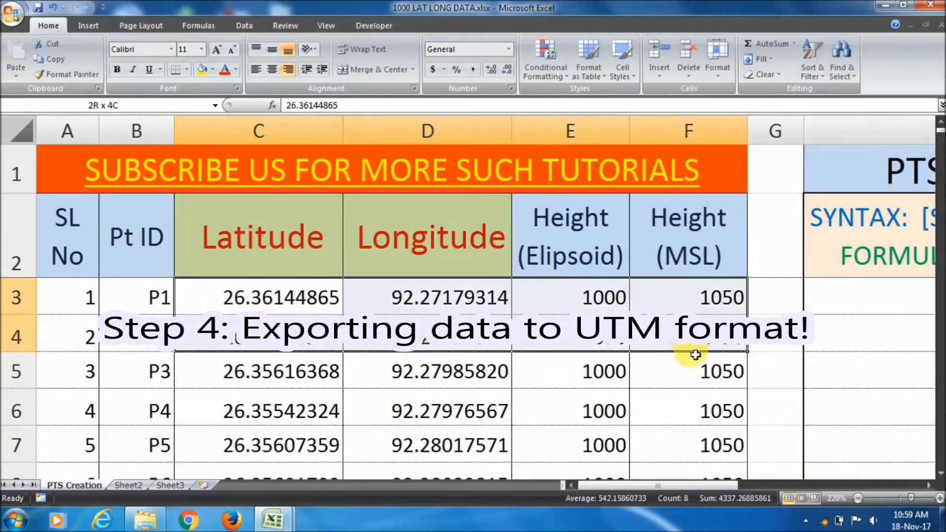
pyautogui.moveTo(94, 295); pyautogui.dragTo(678, 389)
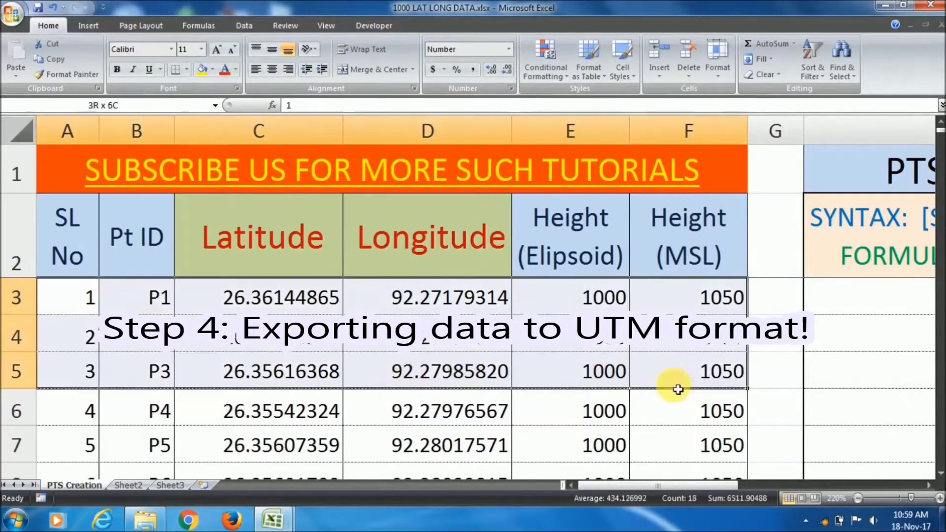
pyautogui.scroll(-10, 301, 326)
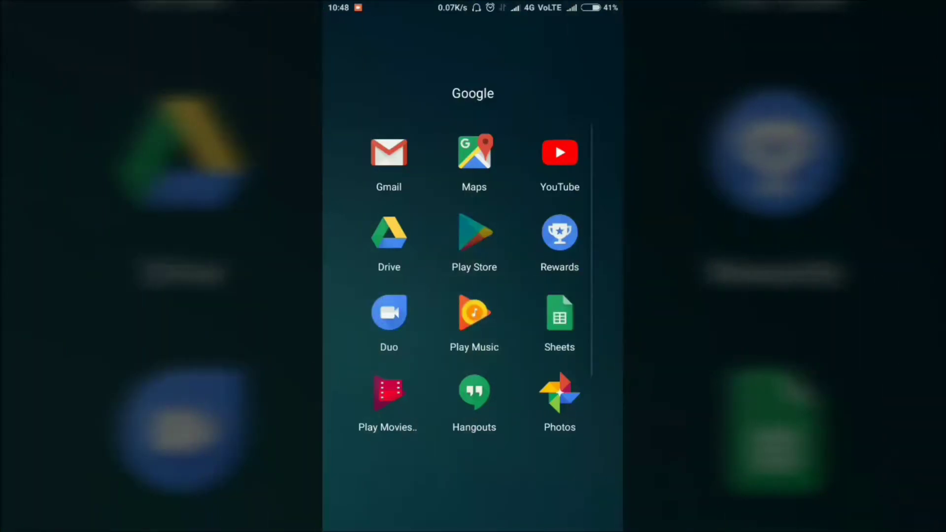
# Install Mobile Topographer Free from the Play Store by searching 'mobile top' and accepting permissions
pyautogui.click(475, 233)
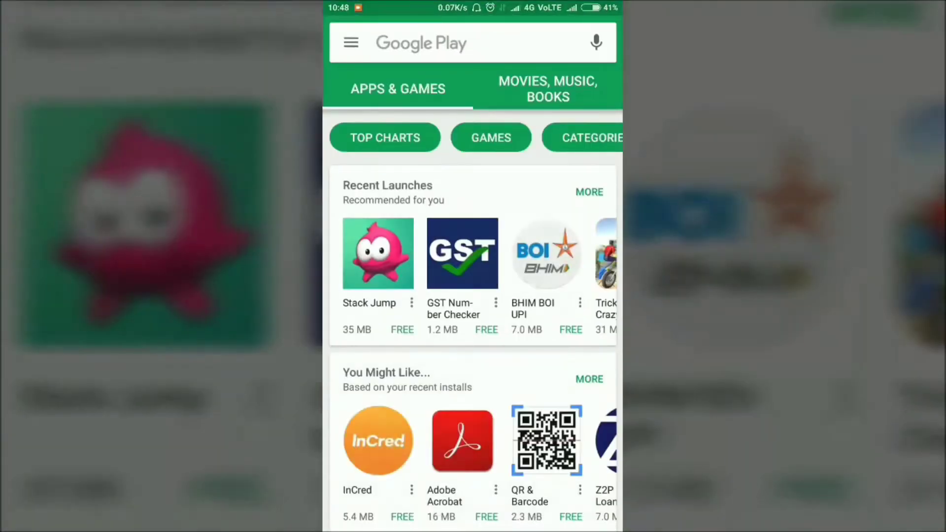
pyautogui.click(434, 43)
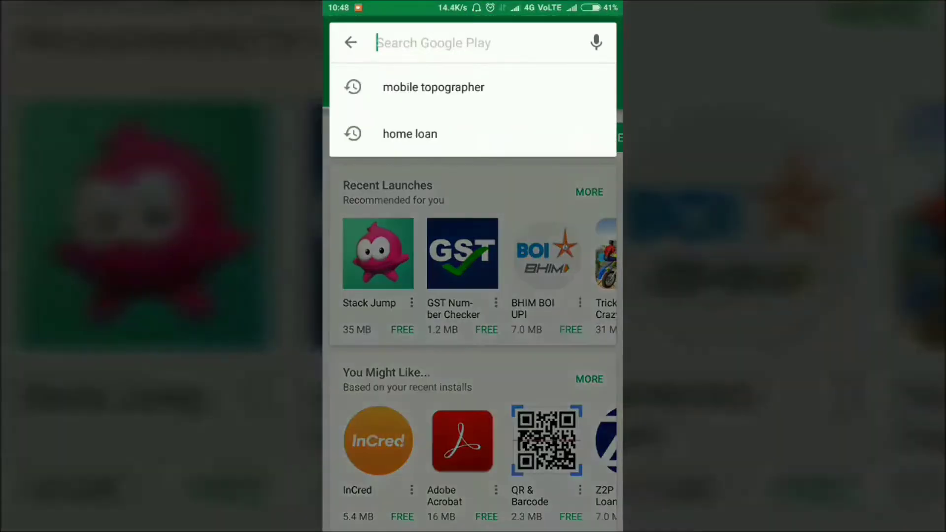
pyautogui.write('mobile top')
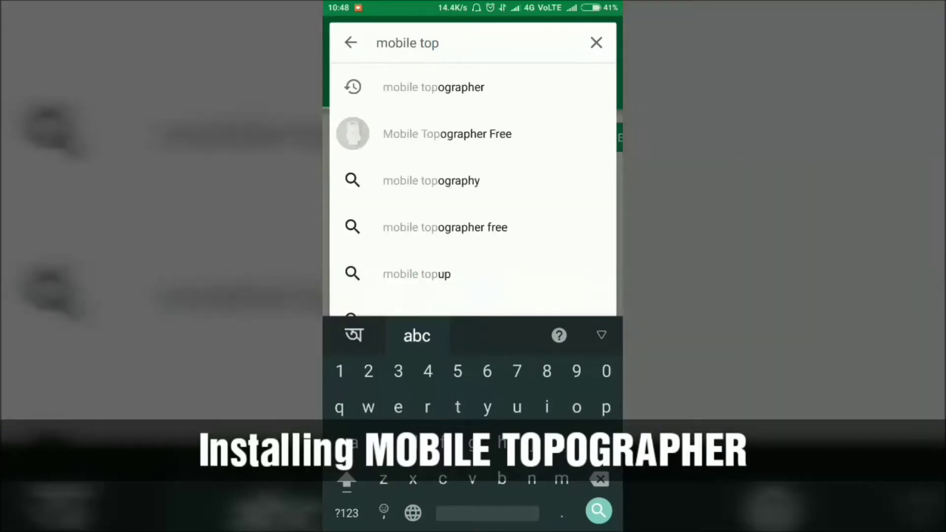
pyautogui.click(434, 86)
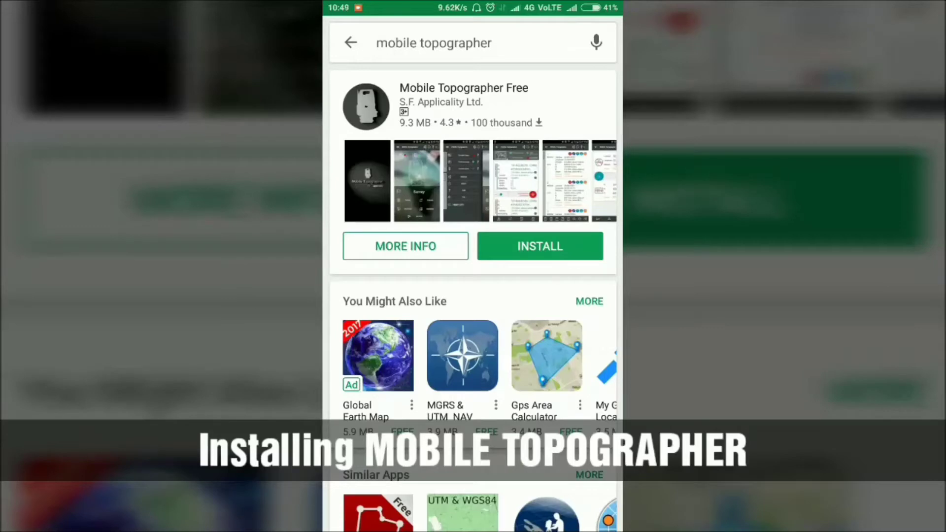
pyautogui.click(540, 246)
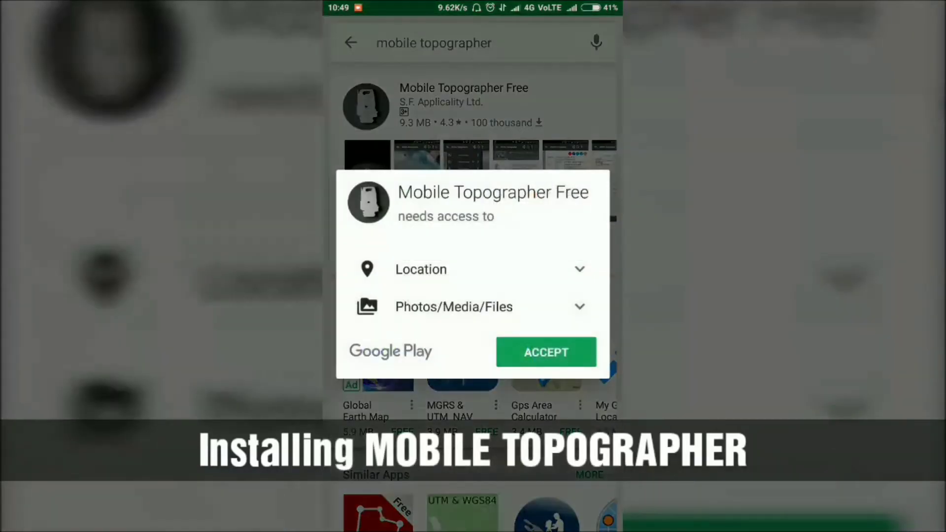
pyautogui.click(545, 350)
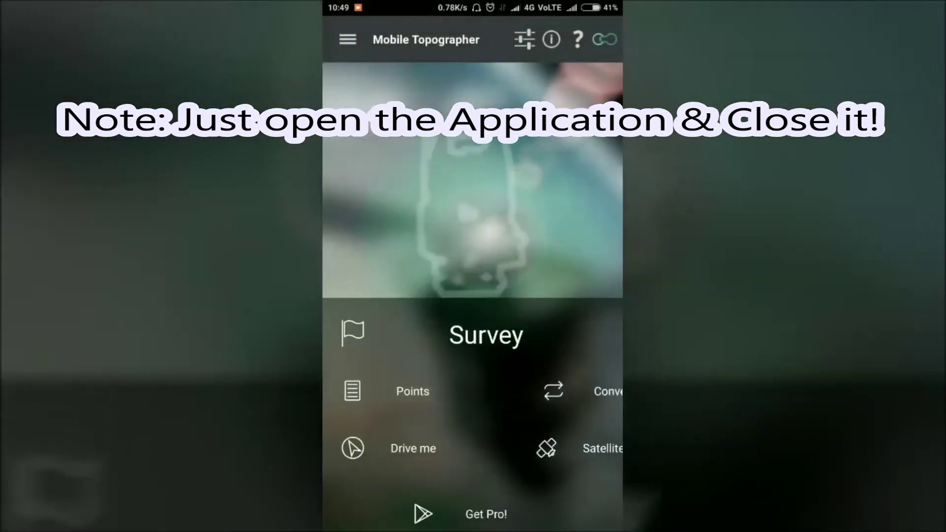
# Exit Mobile Topographer and confirm the exit prompt
pyautogui.press('Escape')
pyautogui.click(429, 317)
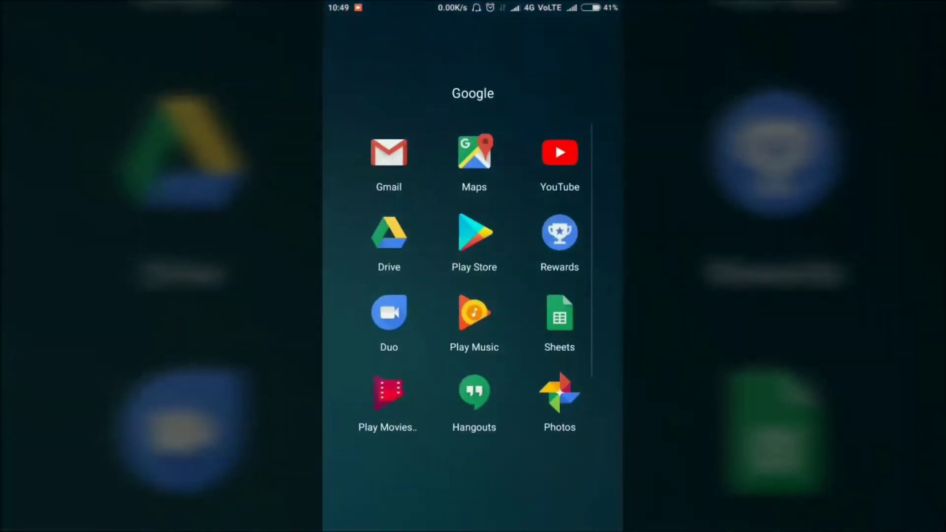
# Return home, launch Explorer, and open MobileTopographer under Internal shared storage
pyautogui.press('Escape')
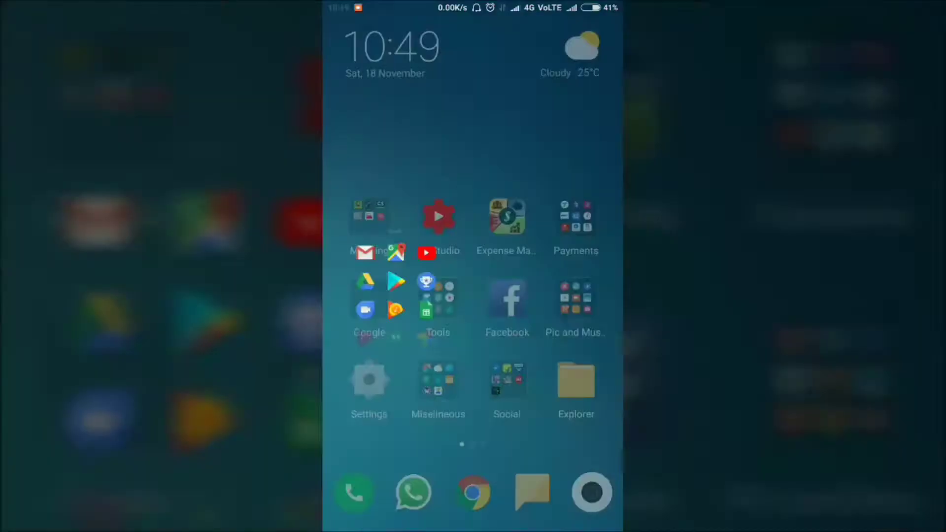
pyautogui.click(577, 380)
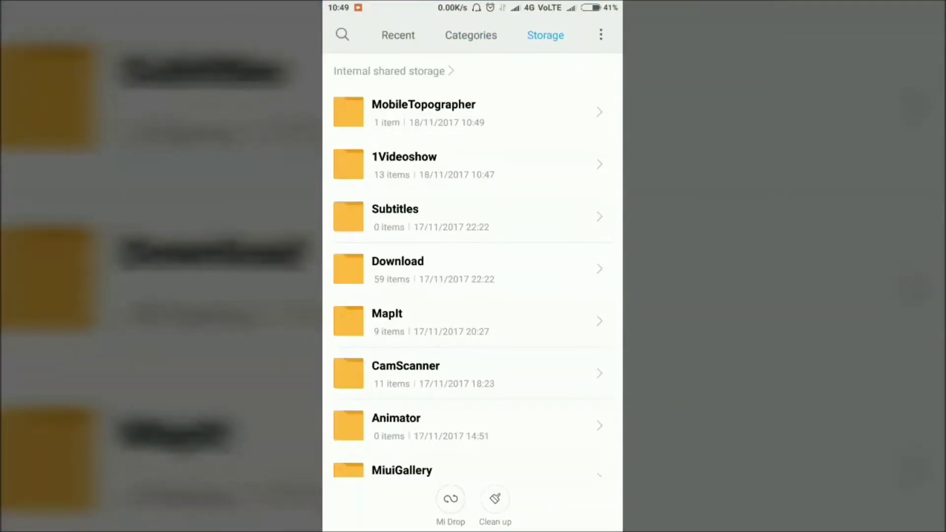
pyautogui.scroll(1, 473, 271)
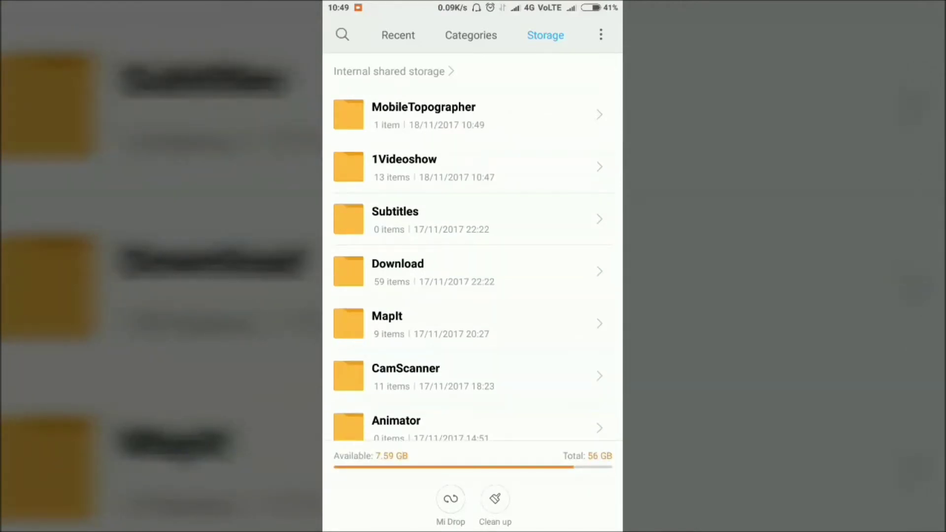
pyautogui.scroll(-1, 474, 271)
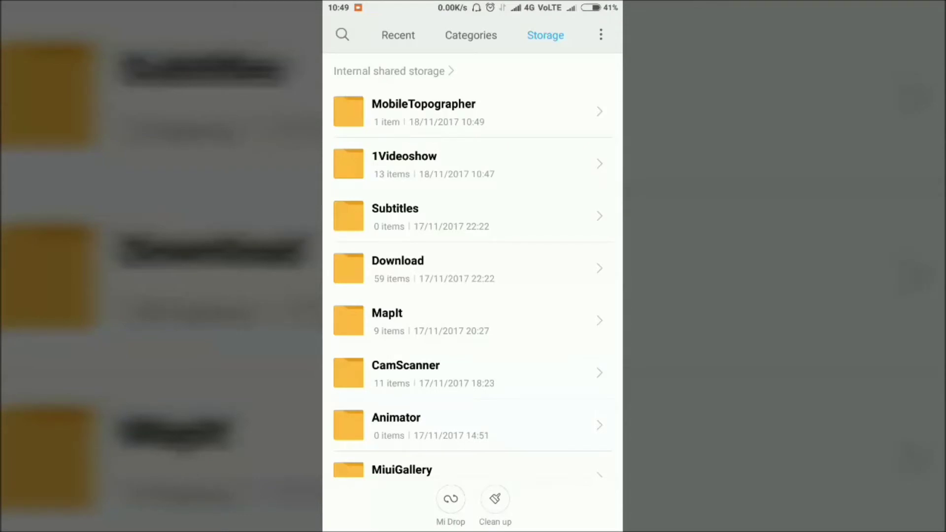
pyautogui.click(424, 111)
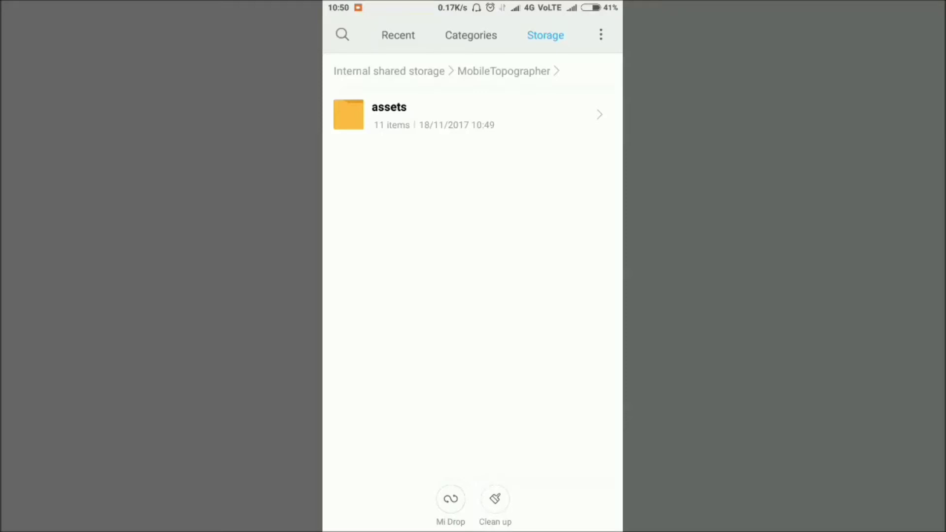
# Create a folder named 'pointlists' inside MobileTopographer from the ⋮ menu
pyautogui.click(601, 35)
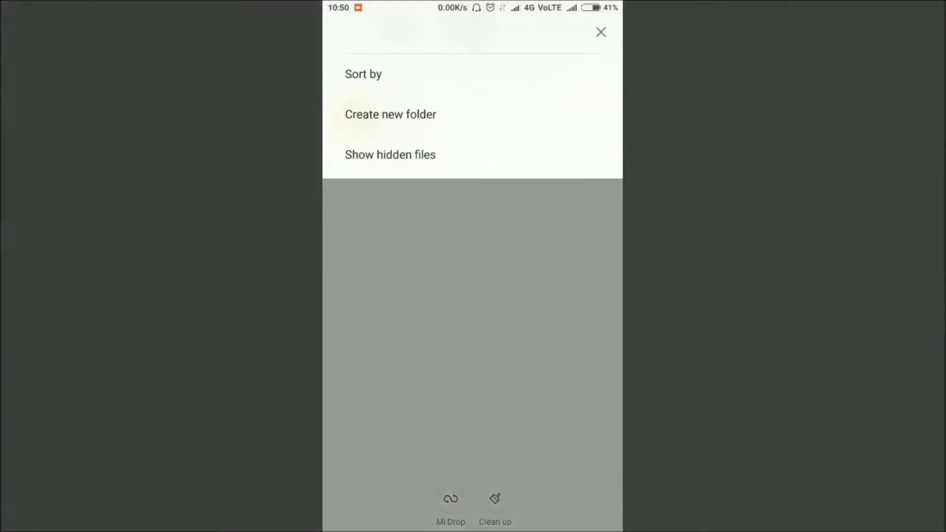
pyautogui.click(390, 115)
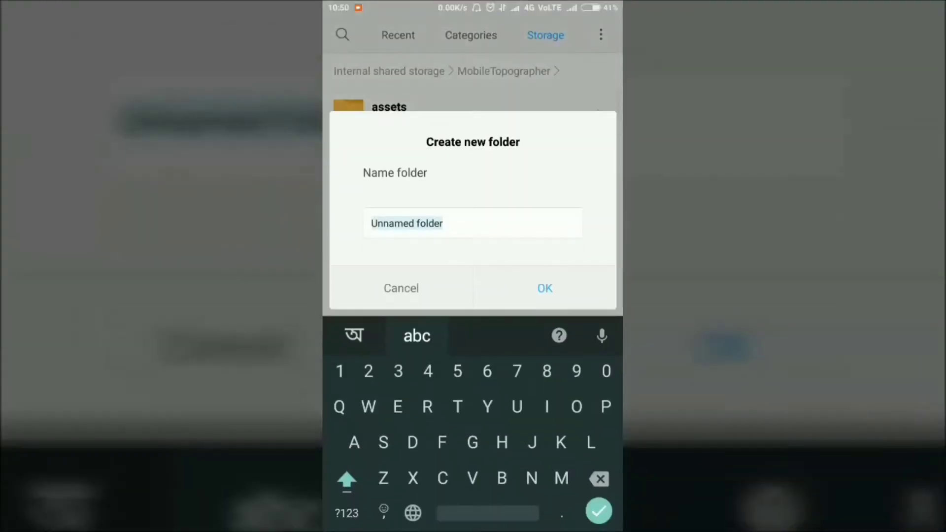
pyautogui.write('p')
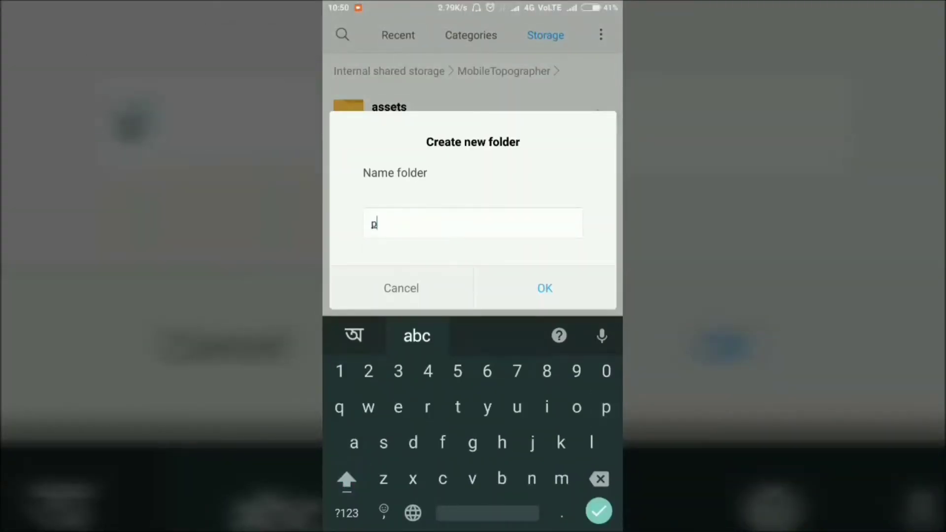
pyautogui.write('oin')
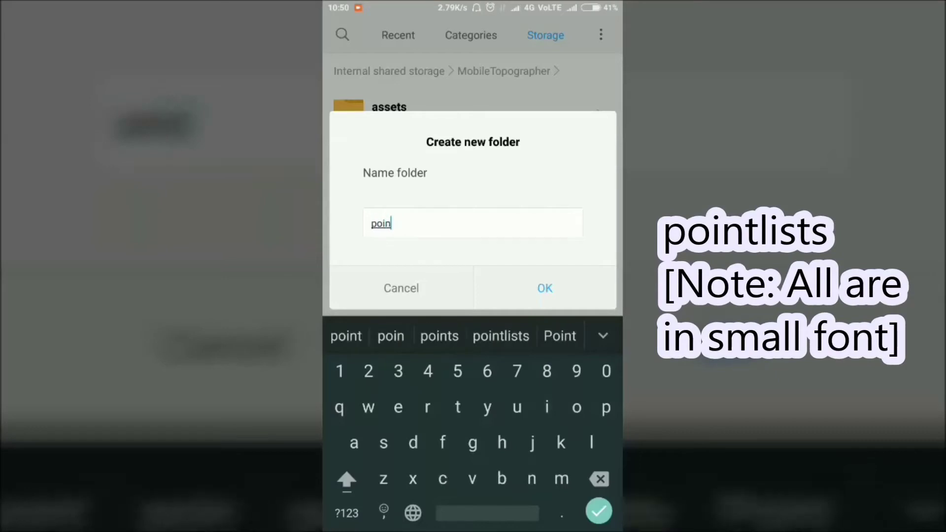
pyautogui.write('tlists')
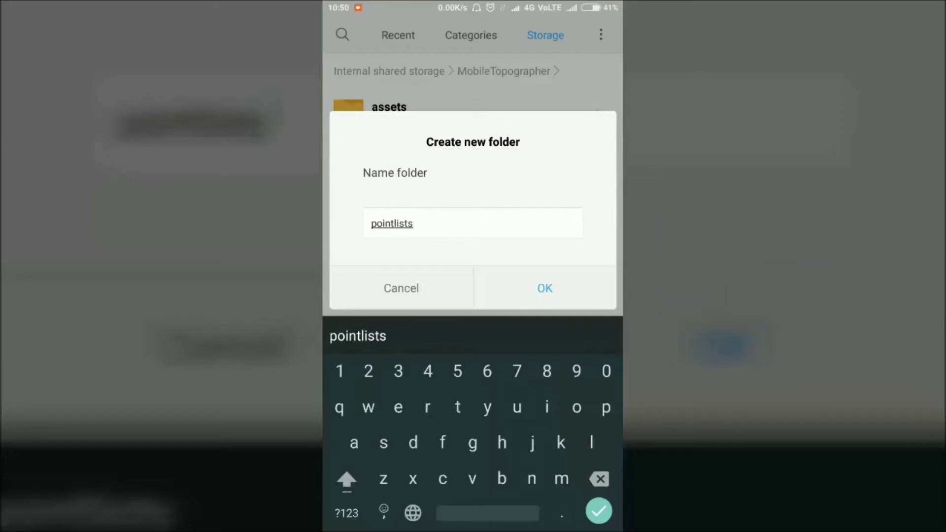
pyautogui.click(545, 288)
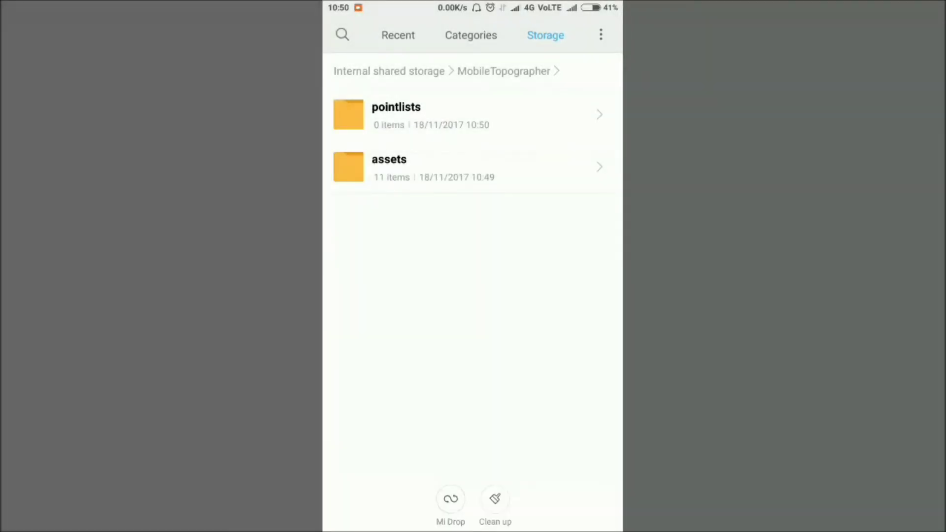
pyautogui.click(471, 35)
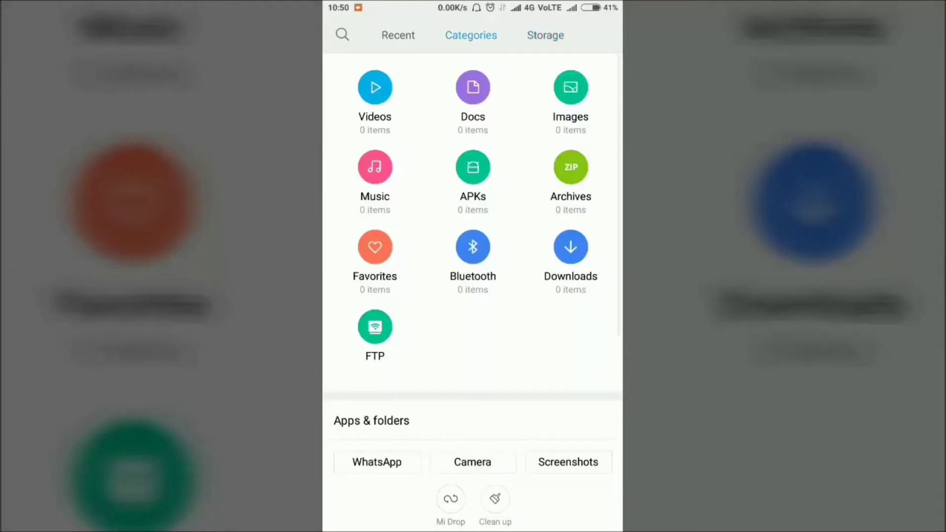
pyautogui.click(546, 35)
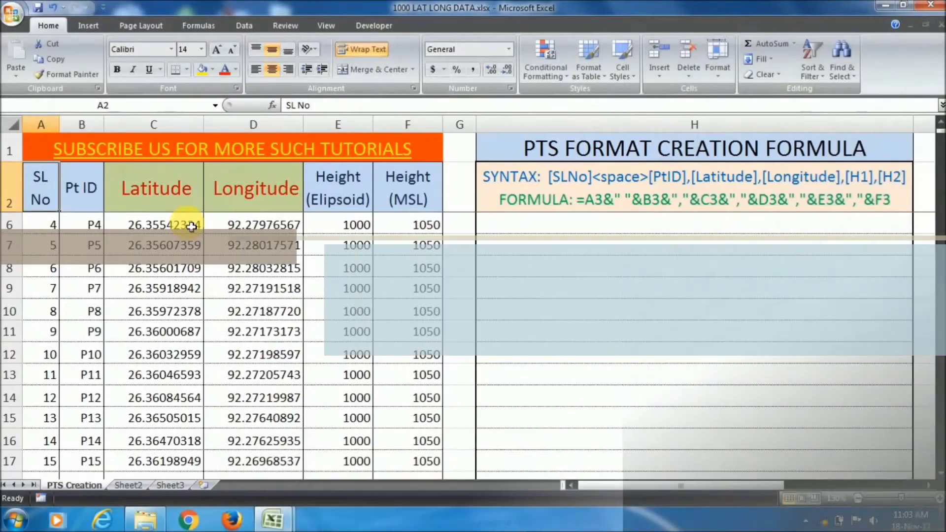
pyautogui.scroll(-4, 192, 226)
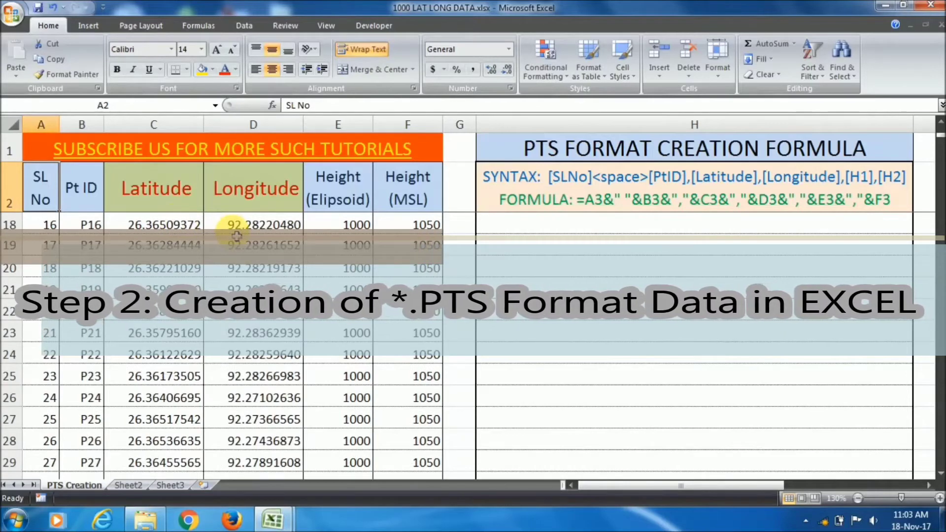
pyautogui.scroll(5, 240, 233)
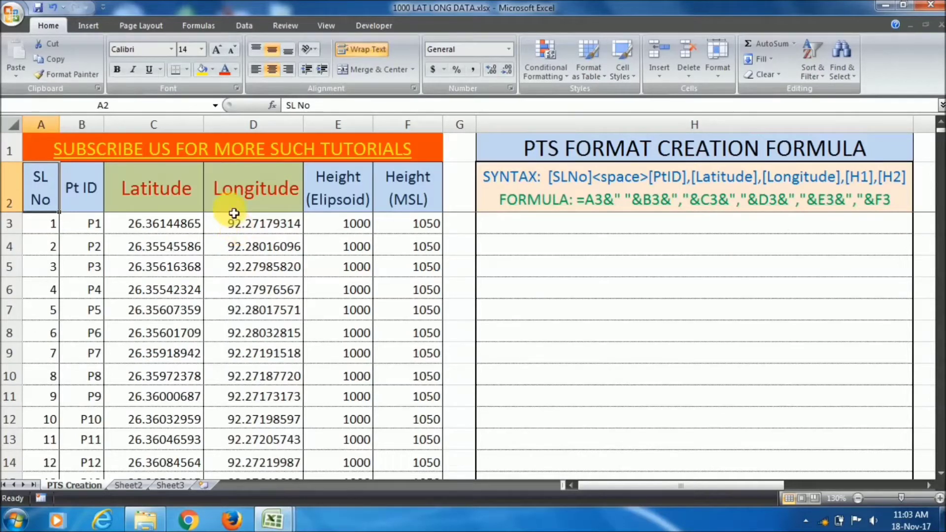
pyautogui.moveTo(159, 235); pyautogui.dragTo(299, 325)
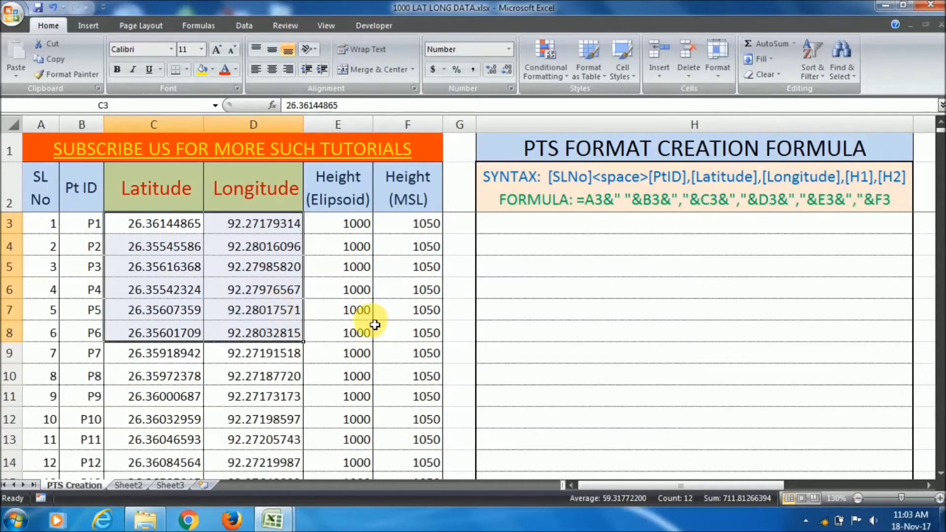
pyautogui.click(345, 332)
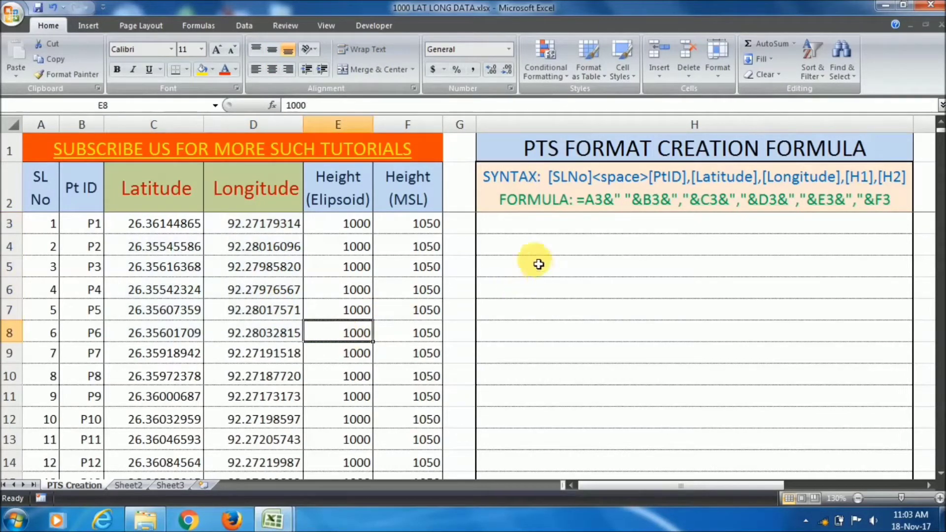
pyautogui.click(517, 158)
pyautogui.doubleClick(516, 178)
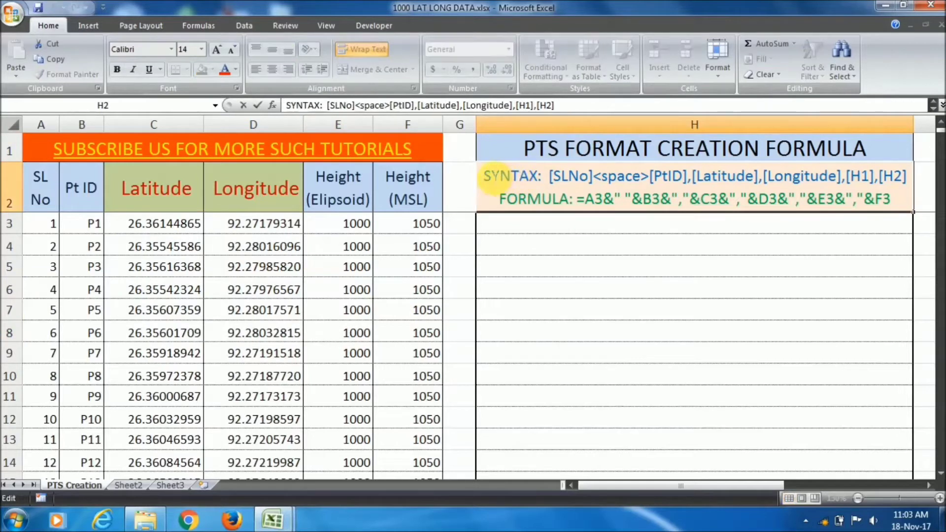
pyautogui.moveTo(486, 176); pyautogui.dragTo(837, 178)
pyautogui.click(569, 176)
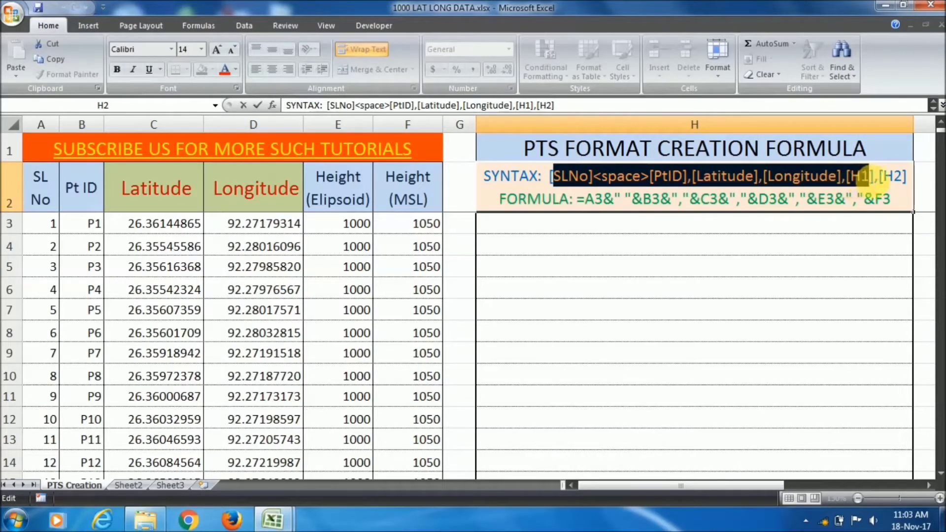
pyautogui.moveTo(884, 177); pyautogui.dragTo(895, 178)
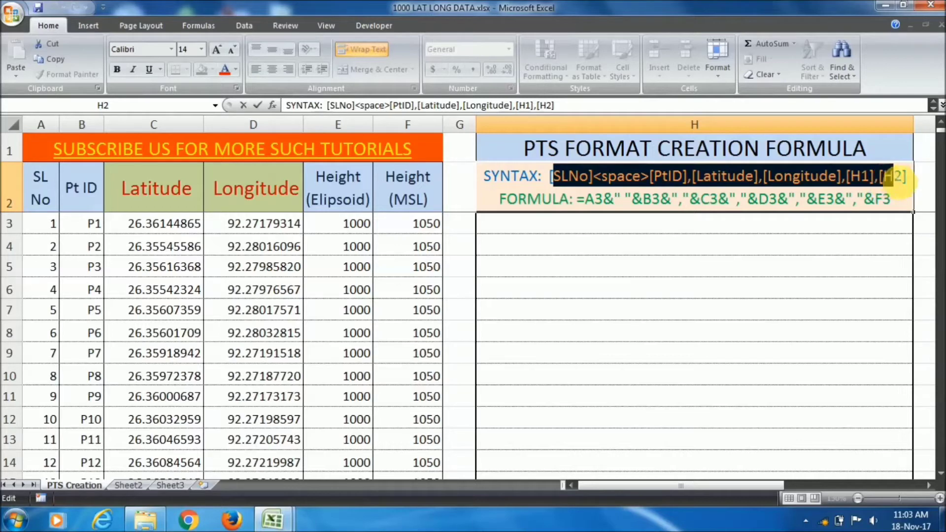
pyautogui.click(513, 185)
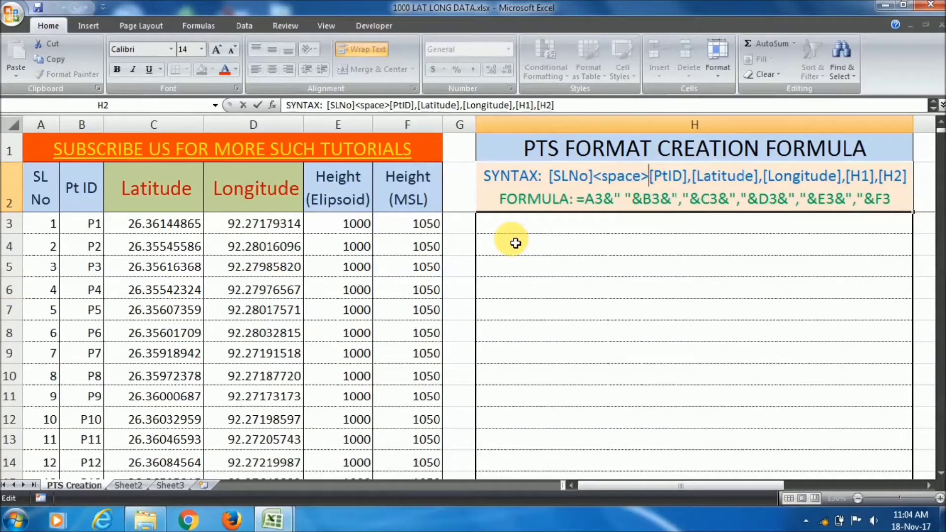
pyautogui.press('Escape')
pyautogui.hotkey('ctrl', 'Home')
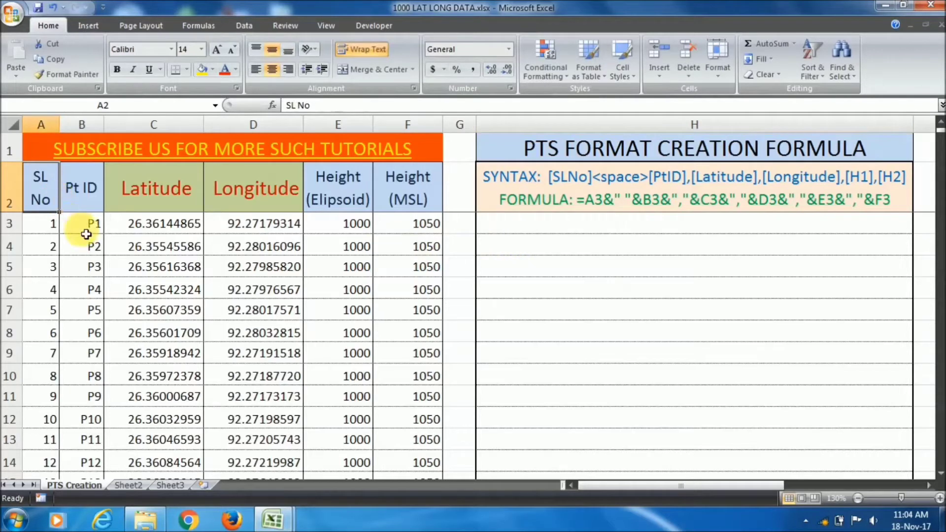
pyautogui.click(82, 202)
pyautogui.click(158, 207)
pyautogui.click(273, 200)
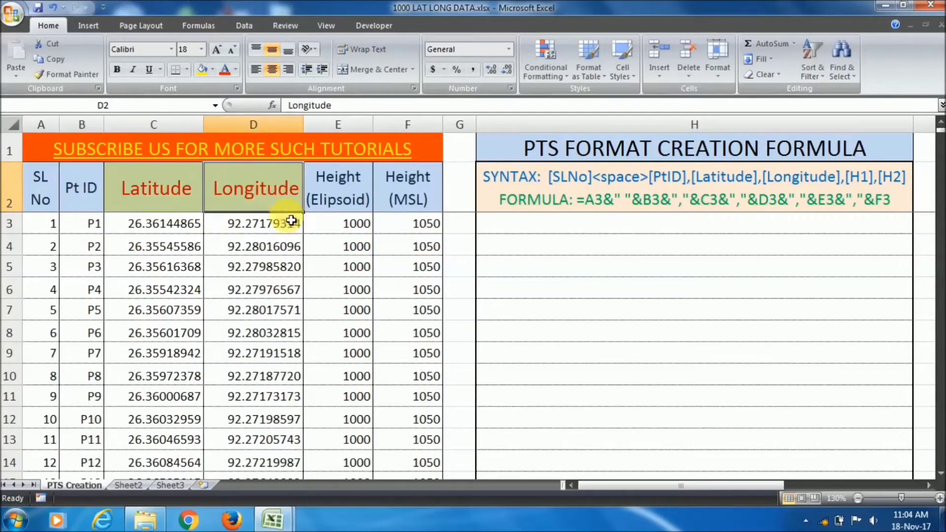
pyautogui.click(341, 197)
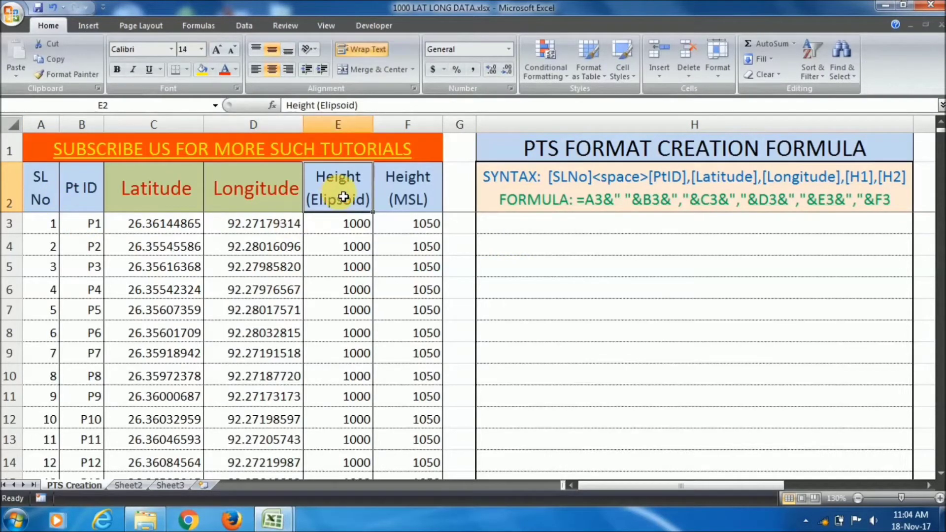
pyautogui.click(413, 203)
pyautogui.click(340, 226)
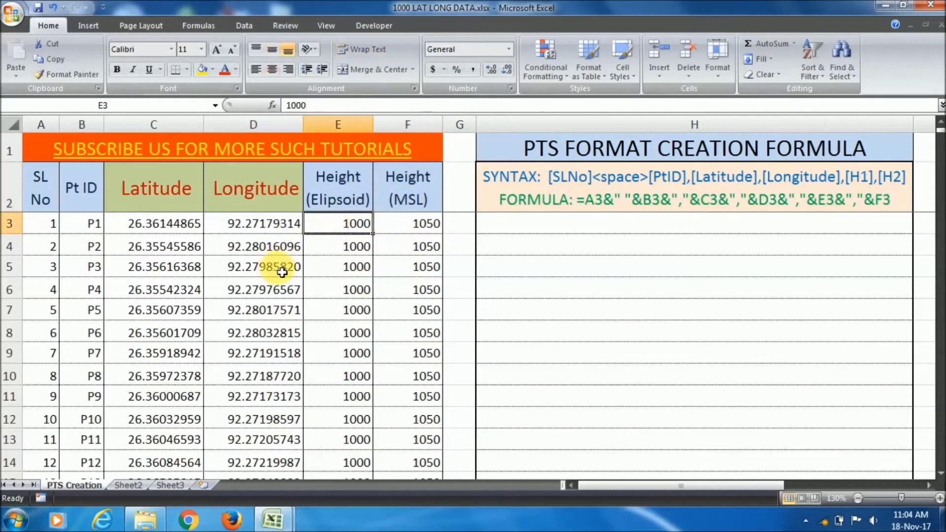
pyautogui.click(315, 282)
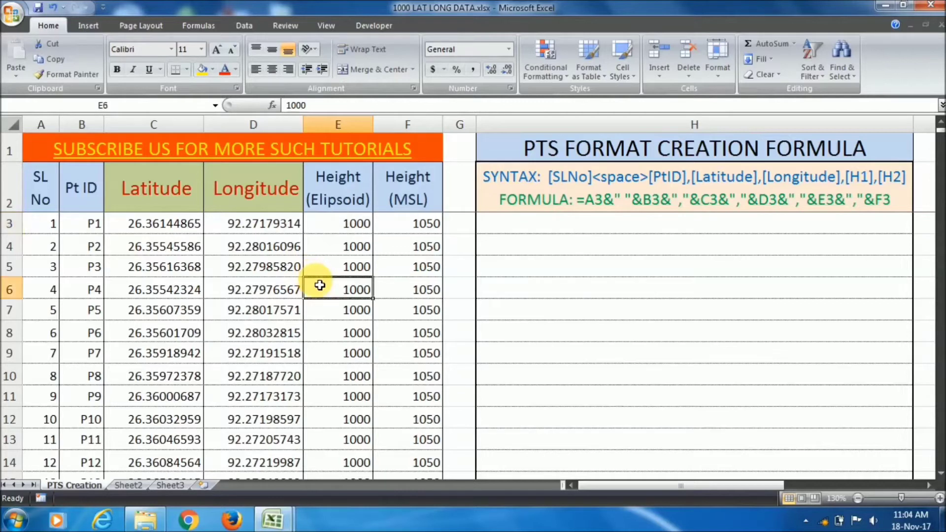
pyautogui.moveTo(359, 222); pyautogui.dragTo(409, 291)
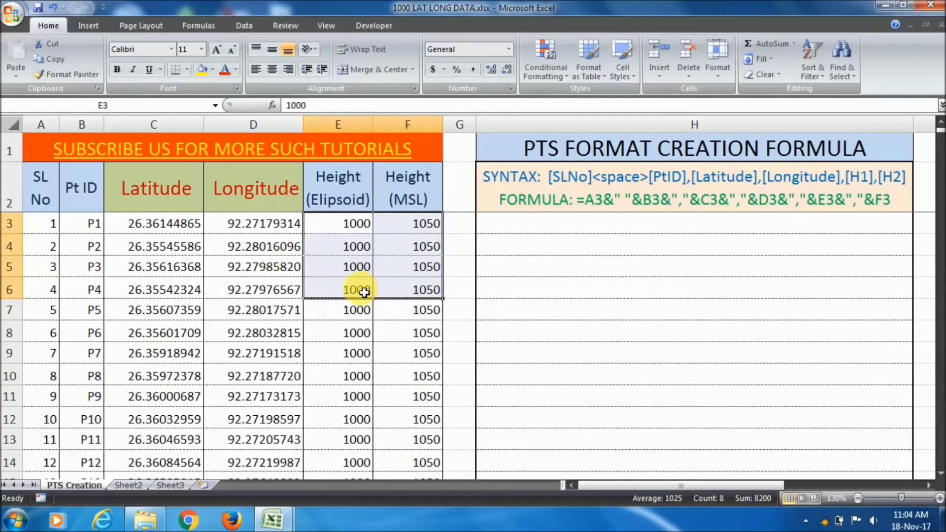
pyautogui.click(340, 306)
pyautogui.moveTo(348, 225); pyautogui.dragTo(392, 273)
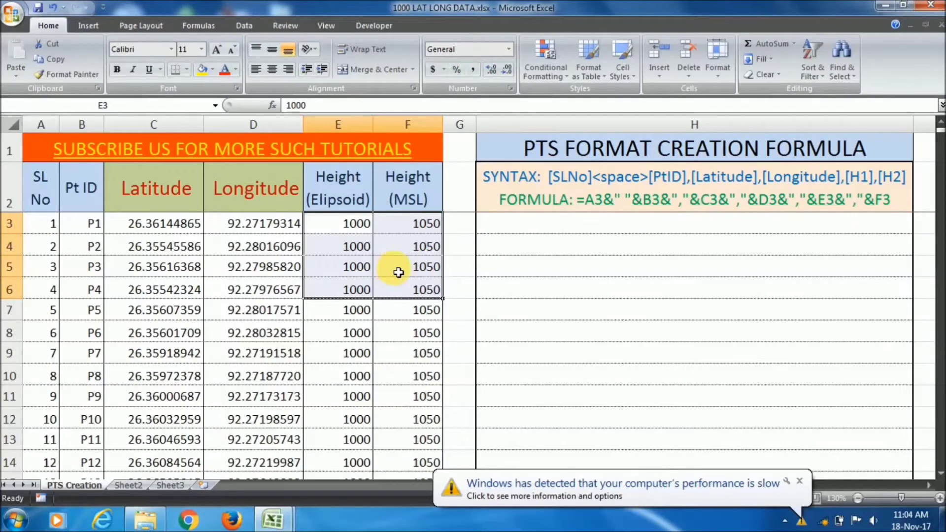
pyautogui.click(399, 272)
pyautogui.click(338, 227)
pyautogui.click(412, 228)
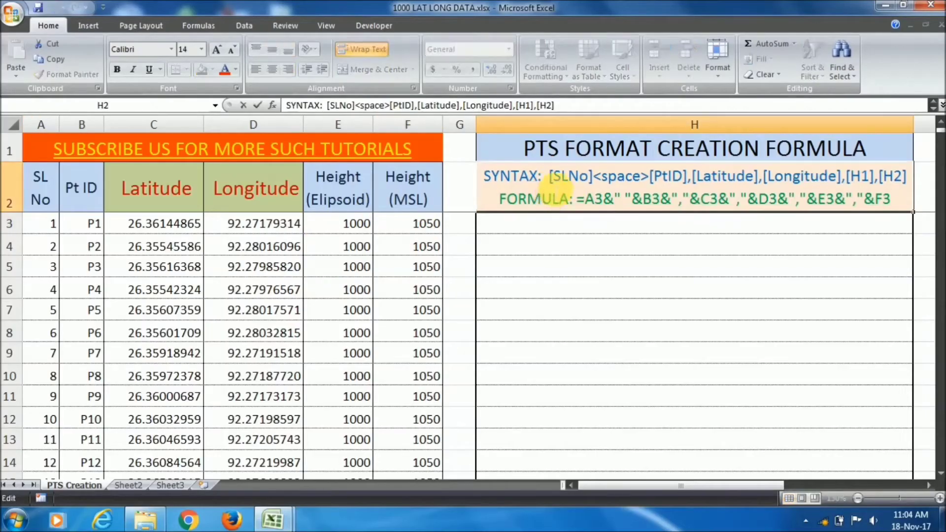
pyautogui.moveTo(549, 177); pyautogui.dragTo(939, 188)
# Build a formula in H3 joining B3, C3, D3, E3 and F3 with commas
pyautogui.click(607, 230)
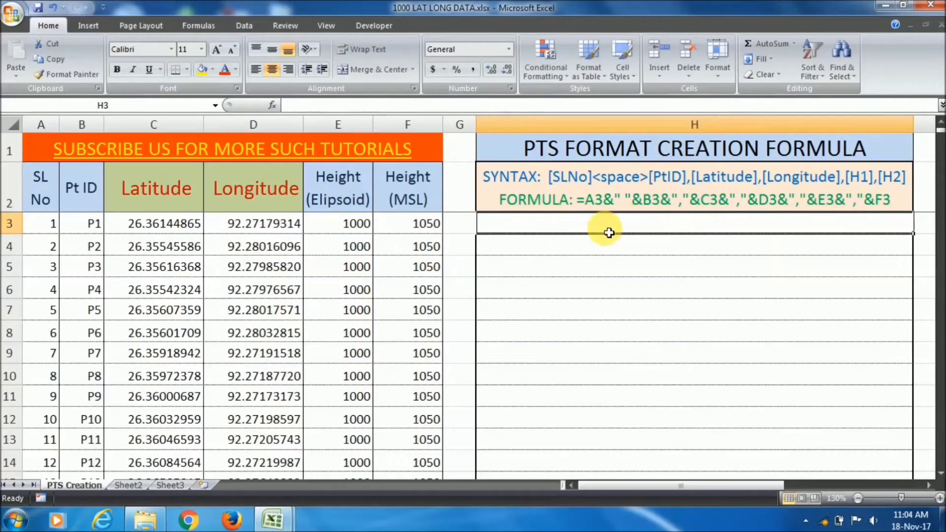
pyautogui.write('=')
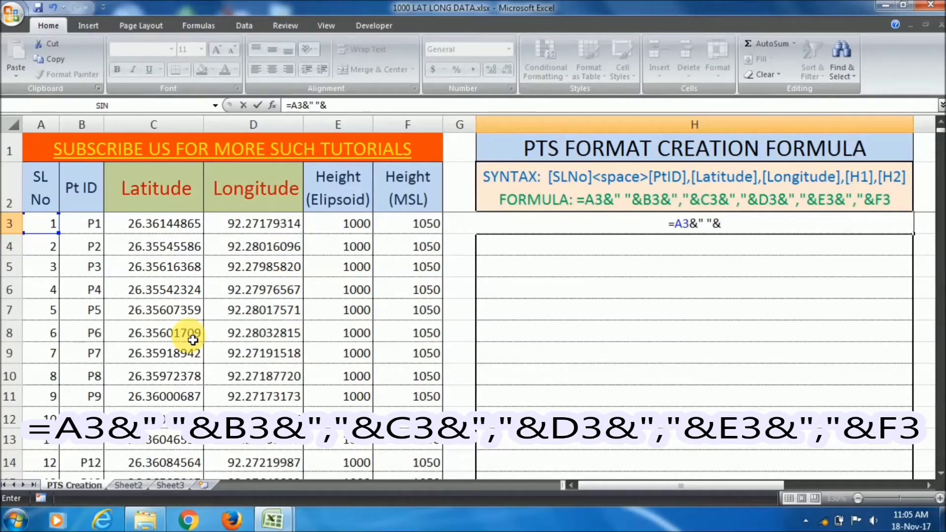
pyautogui.click(74, 225)
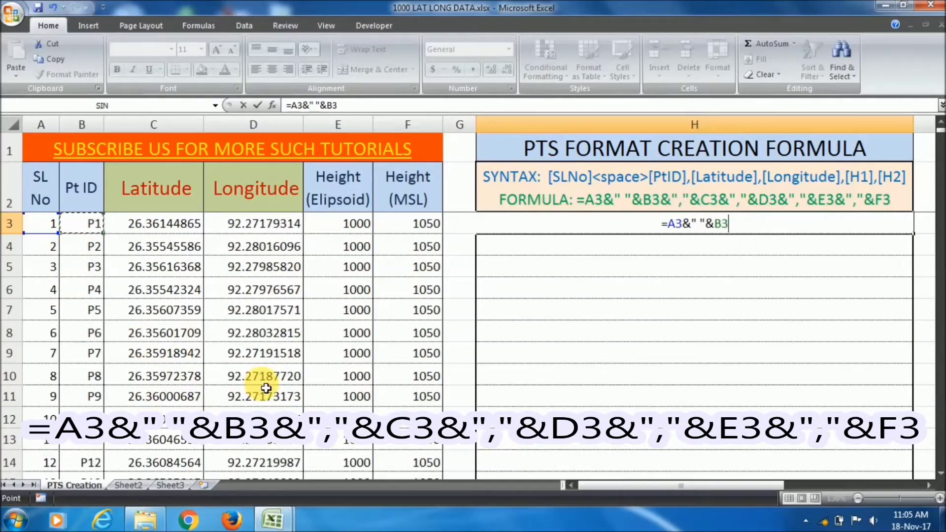
pyautogui.write('&",')
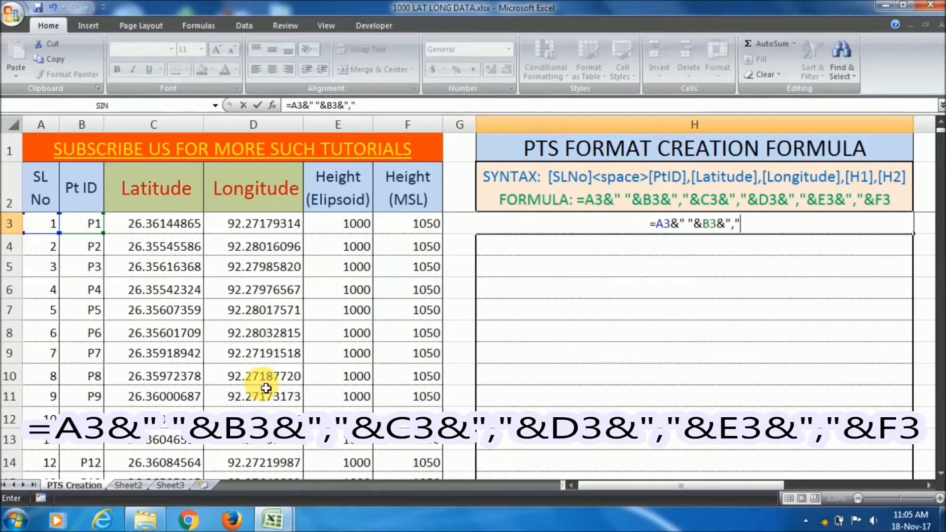
pyautogui.write('"&')
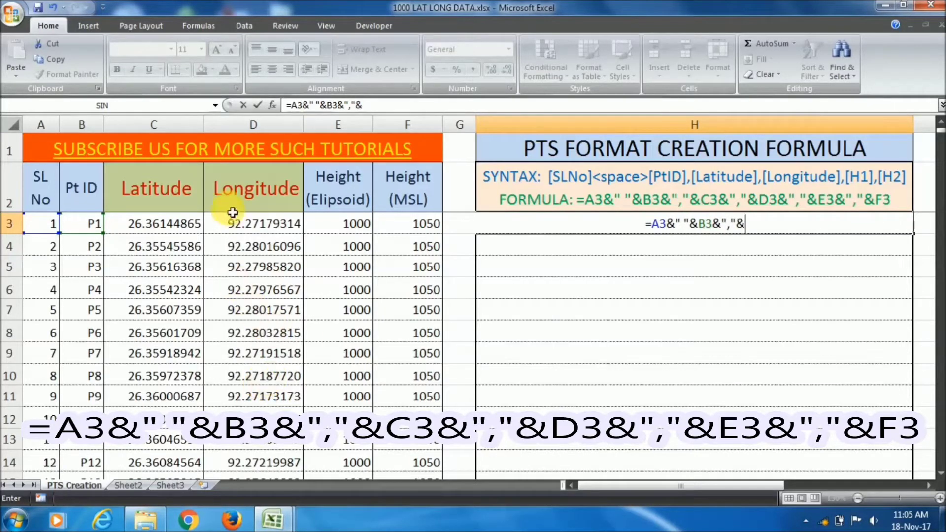
pyautogui.click(167, 225)
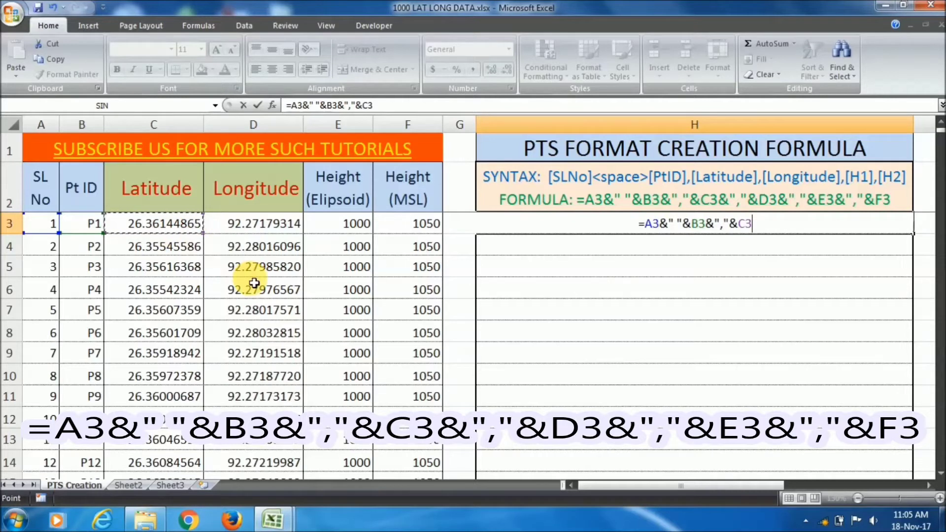
pyautogui.write('&","')
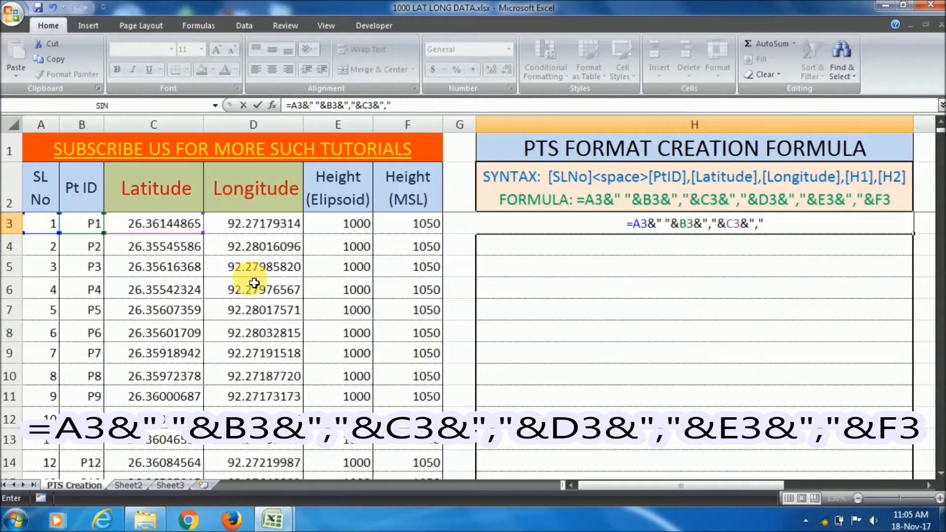
pyautogui.write('&')
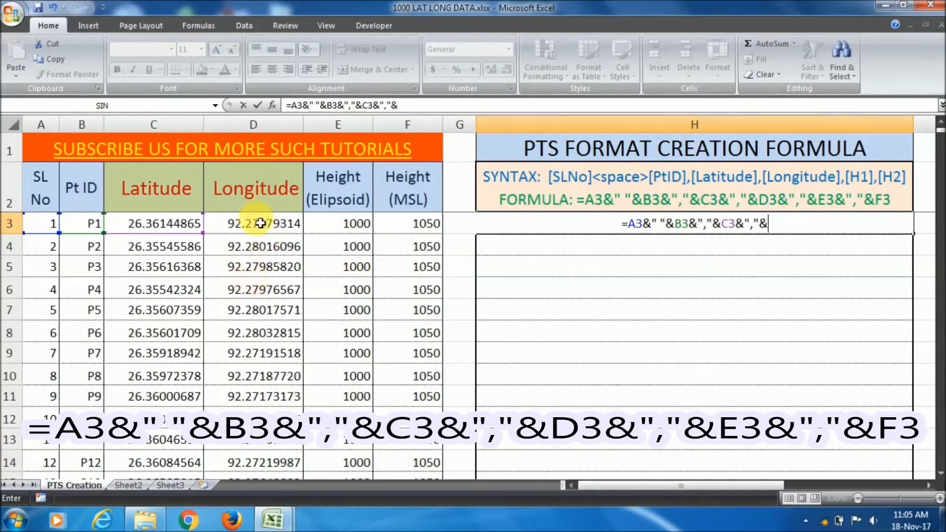
pyautogui.click(261, 227)
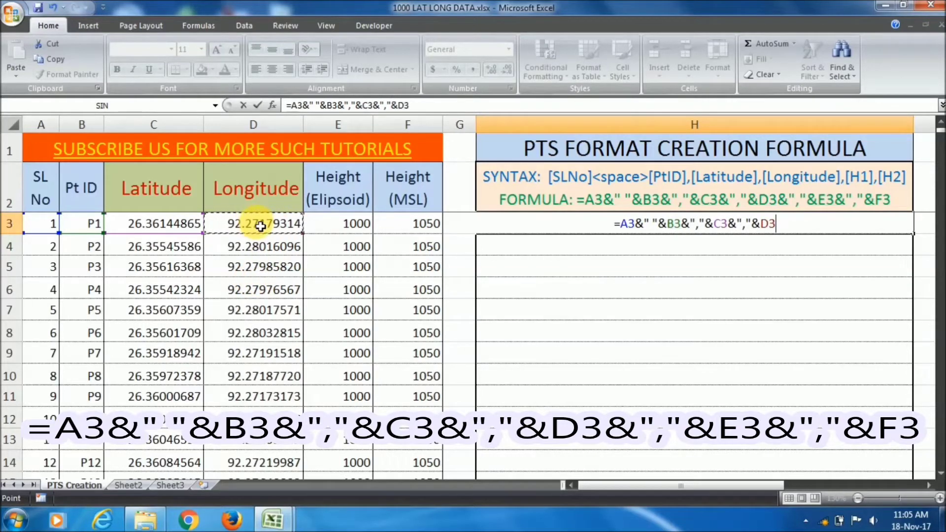
pyautogui.write('&","&C3&')
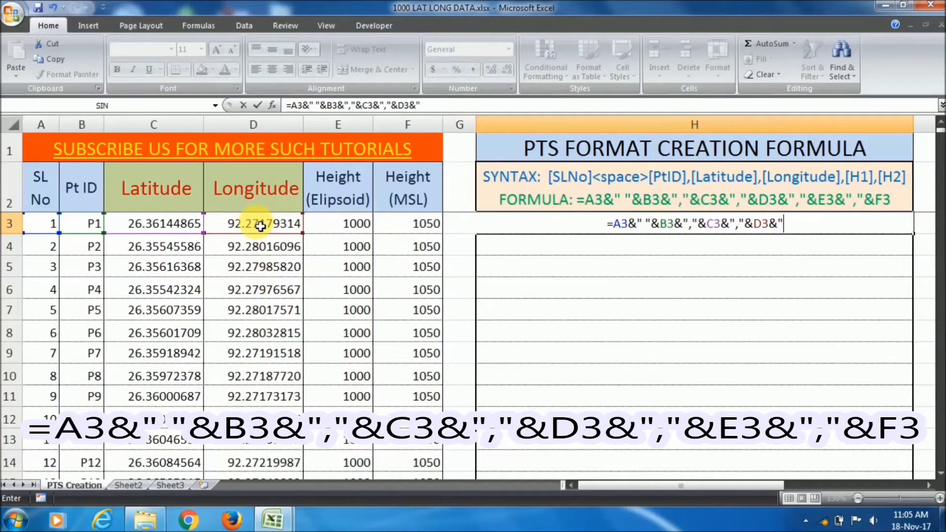
pyautogui.write('","&')
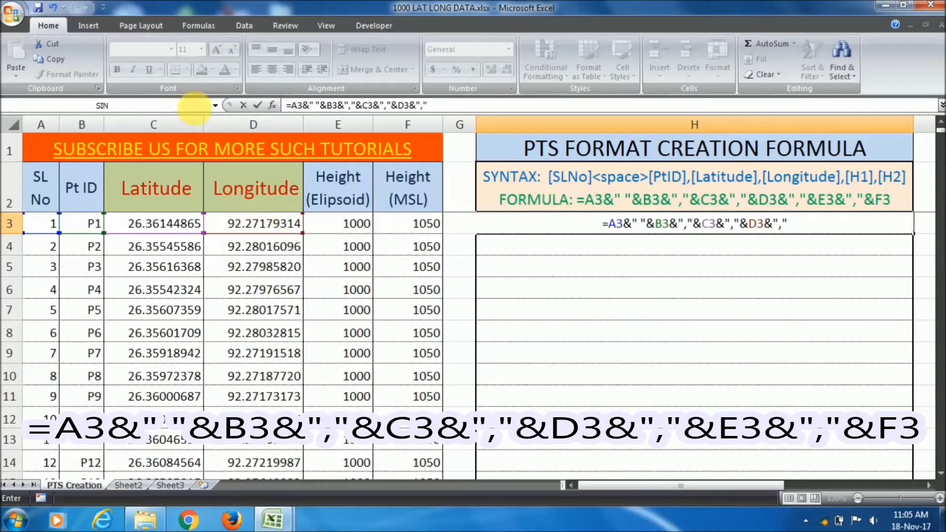
pyautogui.click(340, 234)
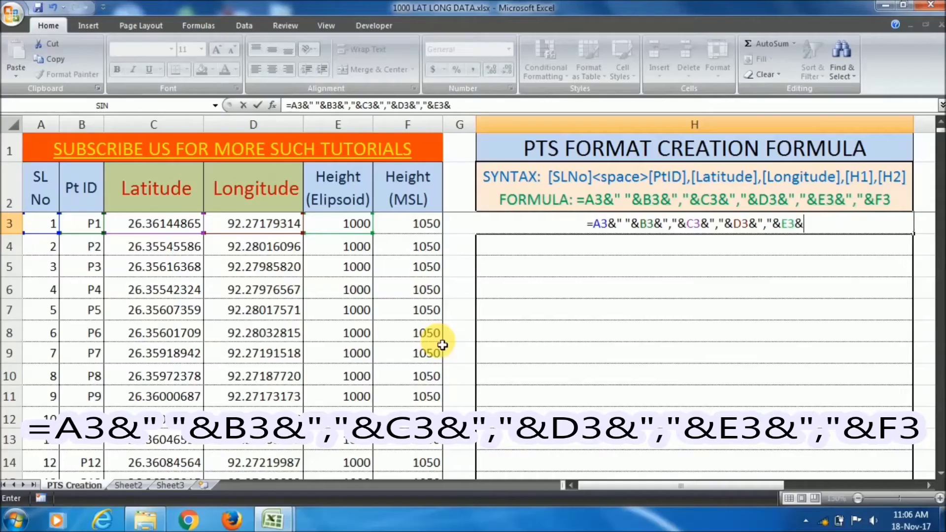
pyautogui.write('&","&C3&')
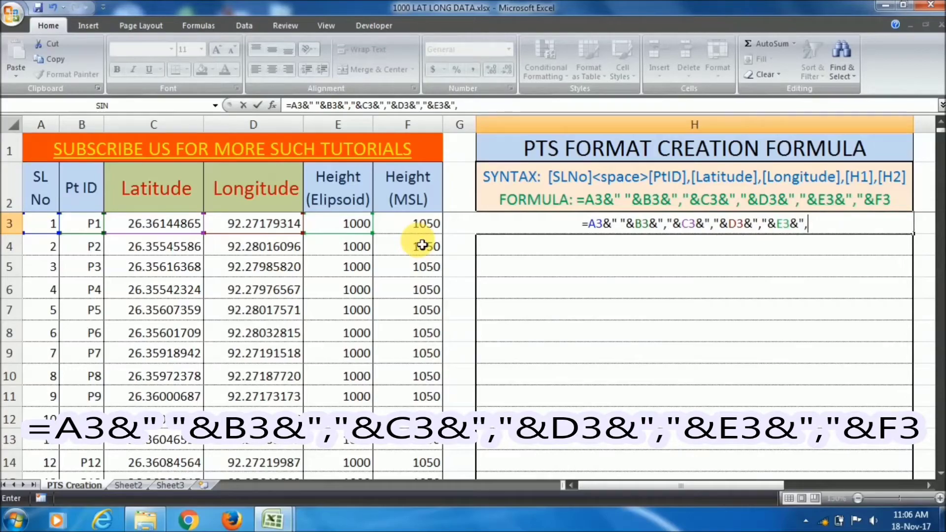
pyautogui.write('"')
pyautogui.write('&')
pyautogui.click(424, 222)
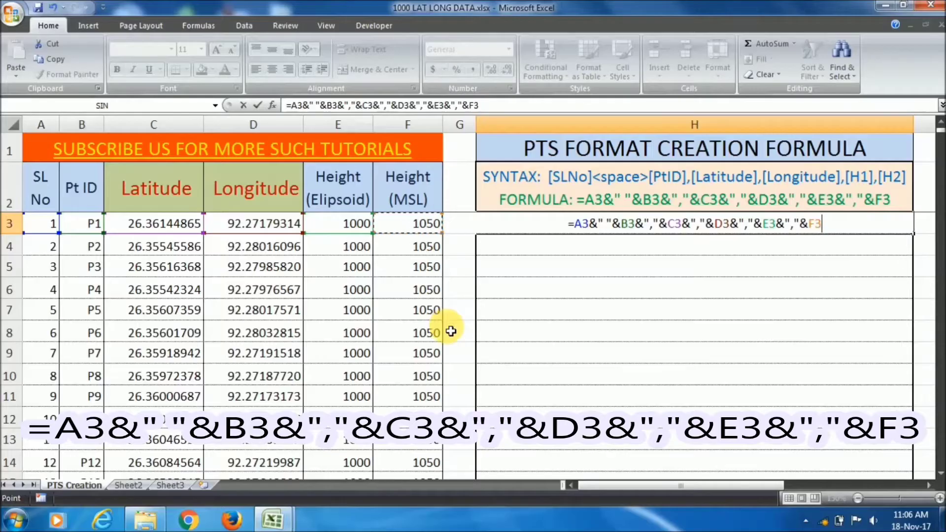
pyautogui.press('Return')
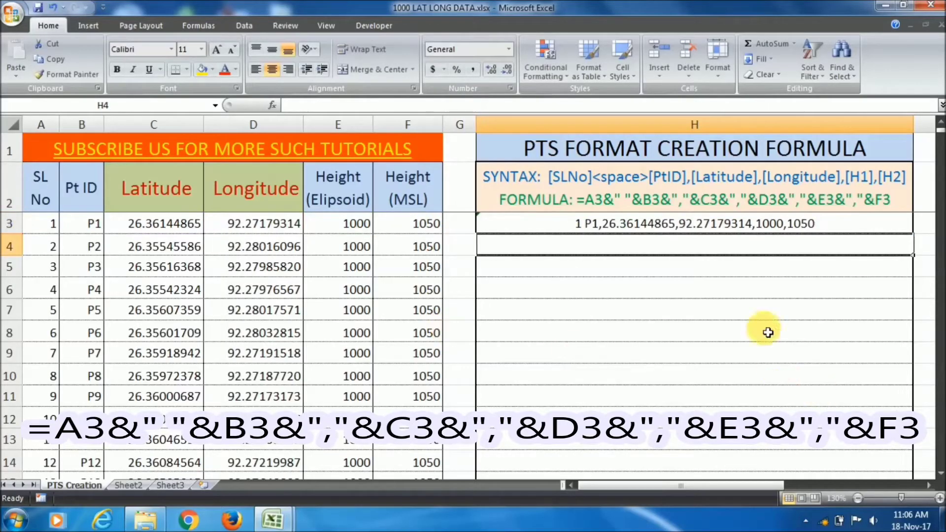
# Compare H3 with the formula text noted in H2 and re-commit H3's formula
pyautogui.click(591, 224)
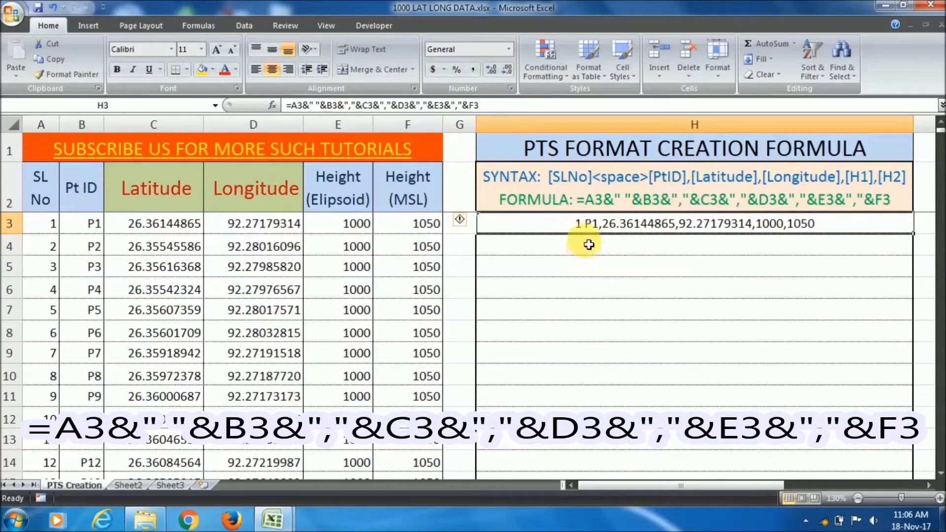
pyautogui.scroll(4, 687, 247)
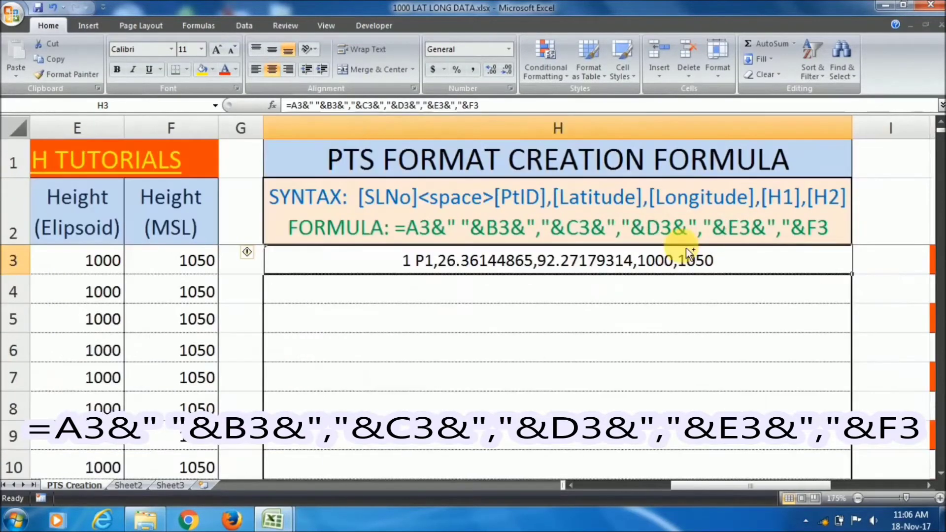
pyautogui.scroll(3, 686, 250)
pyautogui.click(316, 336)
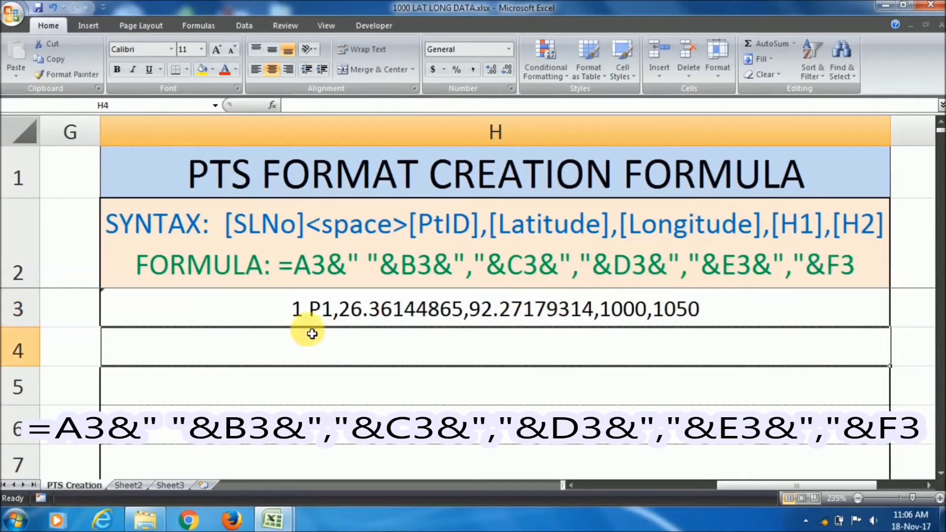
pyautogui.click(298, 313)
pyautogui.click(306, 268)
pyautogui.doubleClick(263, 267)
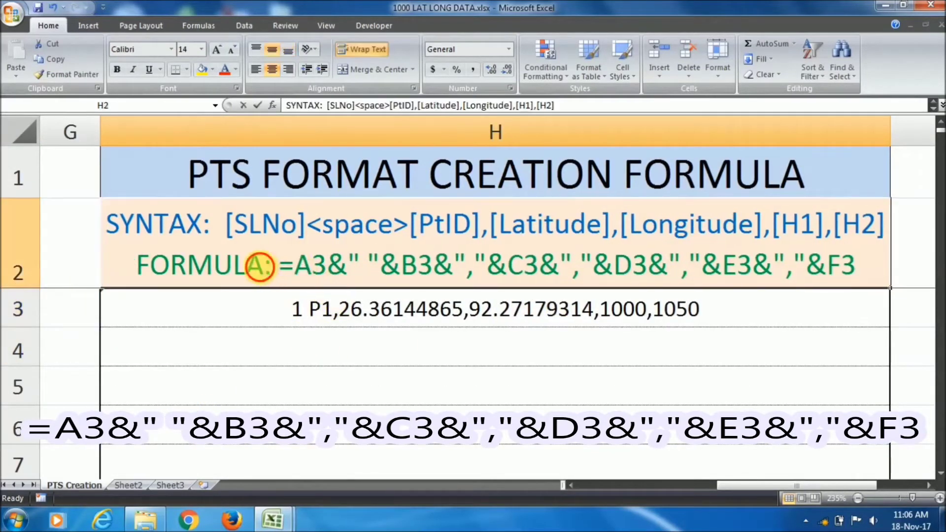
pyautogui.moveTo(281, 278); pyautogui.dragTo(882, 271)
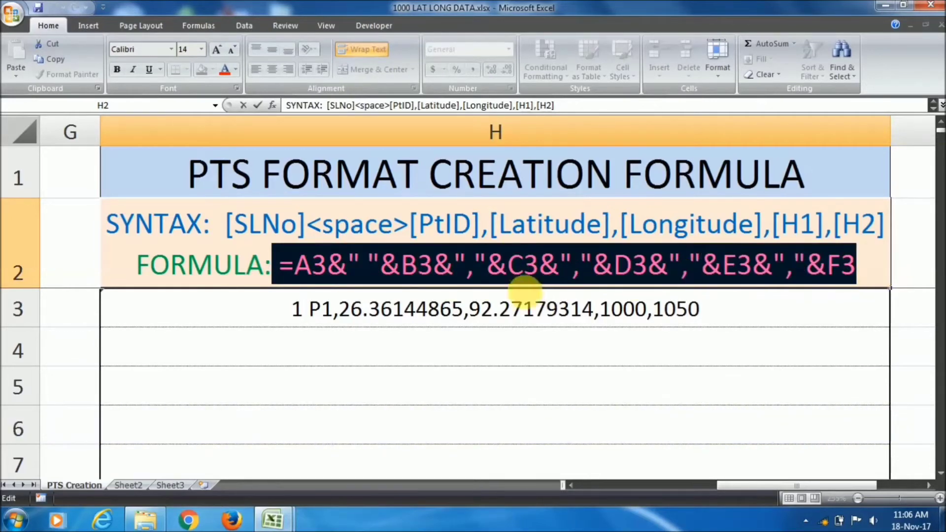
pyautogui.click(364, 321)
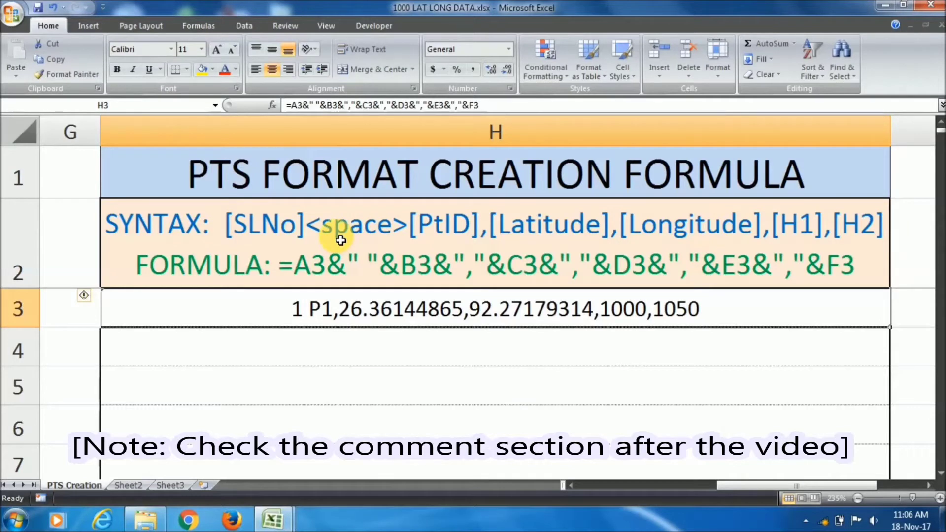
pyautogui.doubleClick(328, 316)
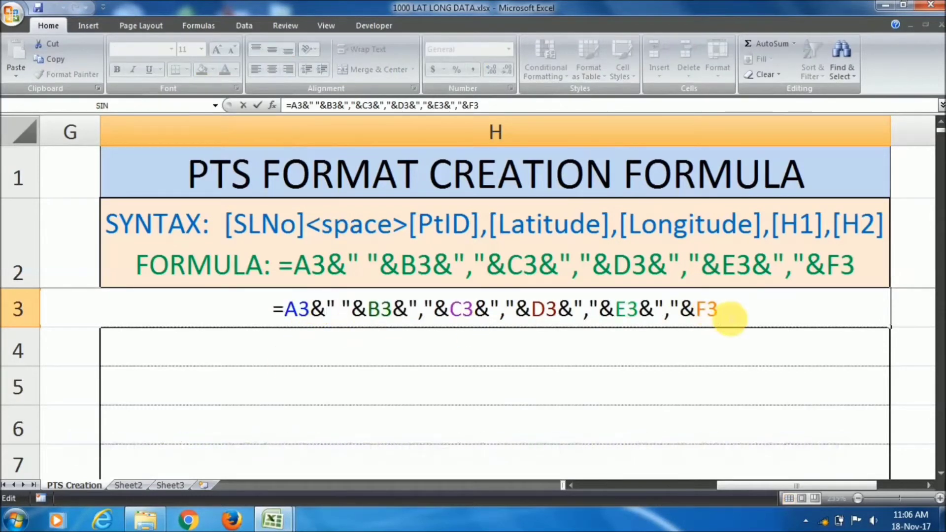
pyautogui.press('Return')
pyautogui.click(370, 314)
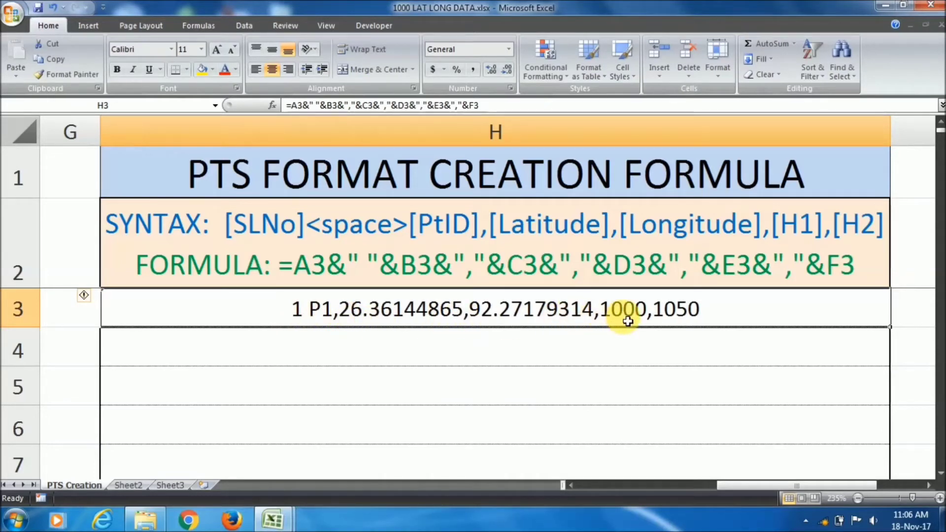
pyautogui.scroll(-4, 503, 338)
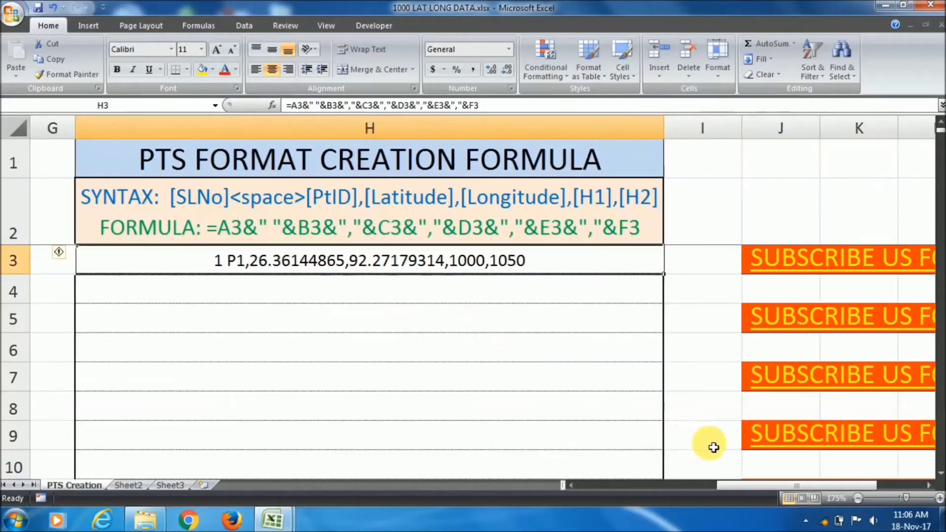
# Fill H3's formula down to H10 and check the references in H4 and H5
pyautogui.moveTo(741, 488); pyautogui.dragTo(508, 490)
pyautogui.scroll(-2, 448, 448)
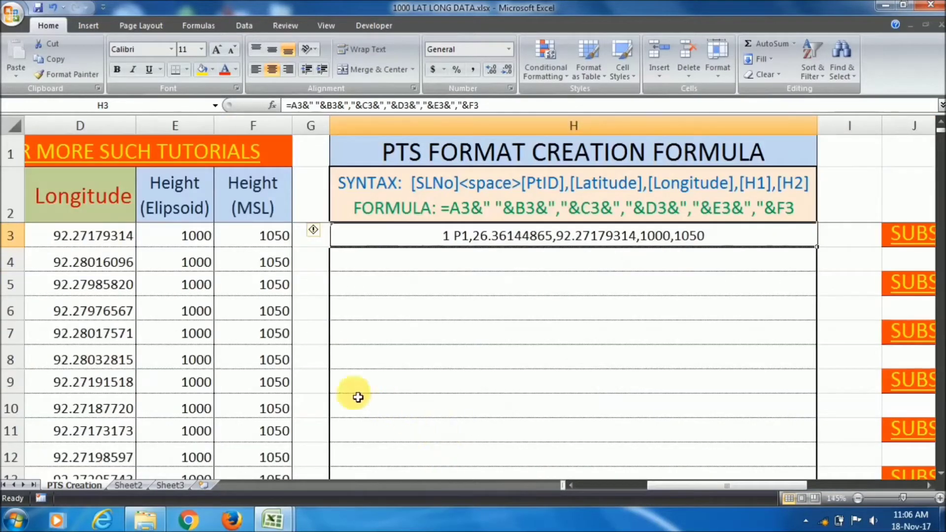
pyautogui.click(98, 235)
pyautogui.moveTo(651, 486); pyautogui.dragTo(517, 481)
pyautogui.scroll(-1, 315, 384)
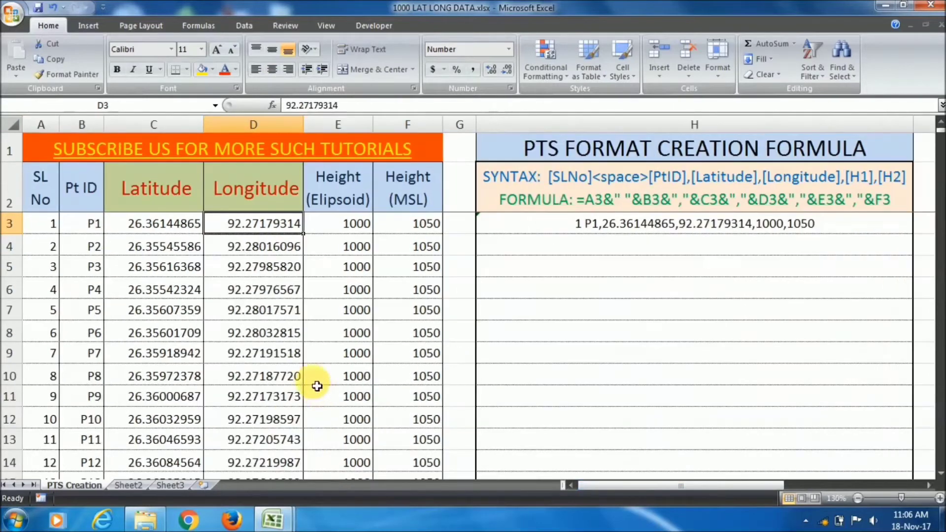
pyautogui.click(71, 226)
pyautogui.click(636, 227)
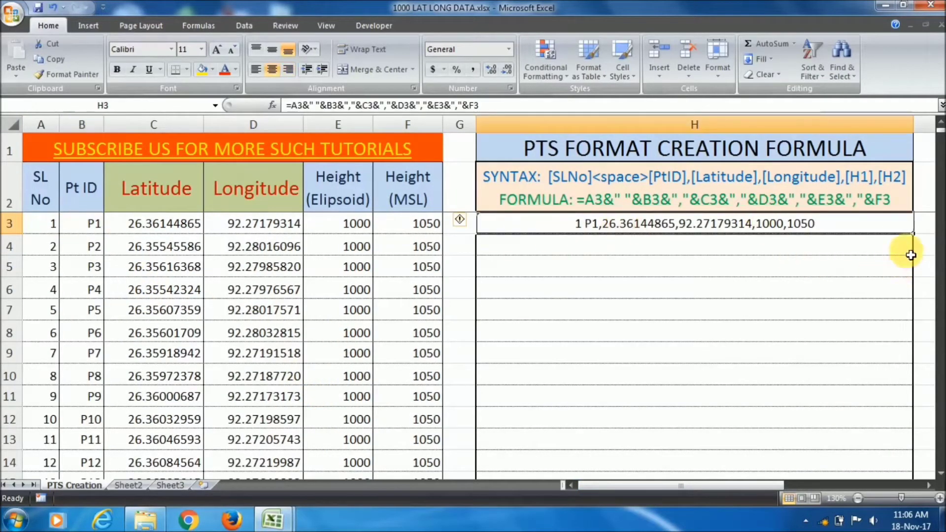
pyautogui.moveTo(914, 233); pyautogui.dragTo(921, 385)
pyautogui.click(727, 334)
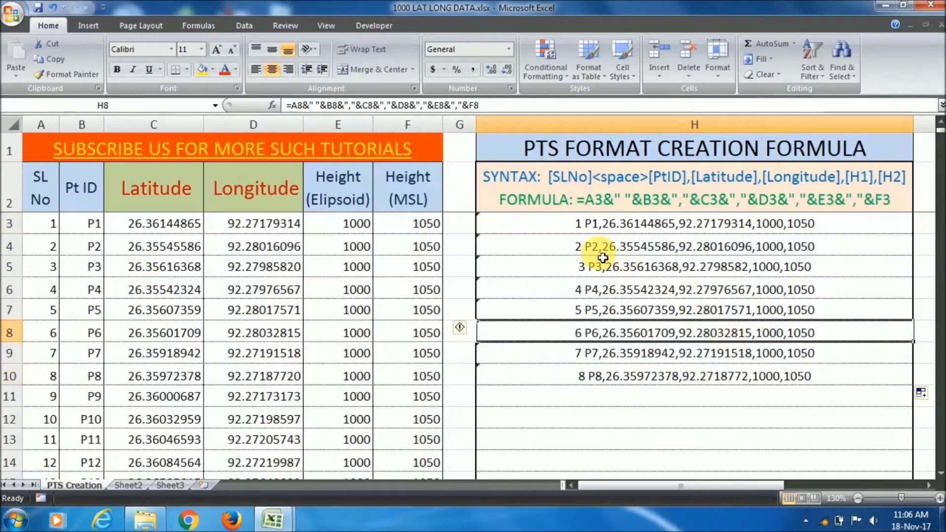
pyautogui.click(603, 255)
pyautogui.doubleClick(603, 256)
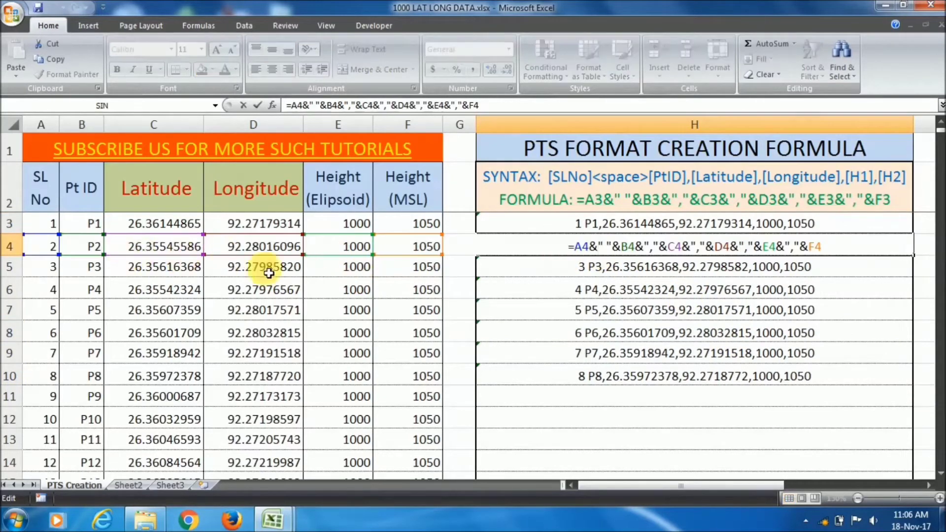
pyautogui.click(660, 269)
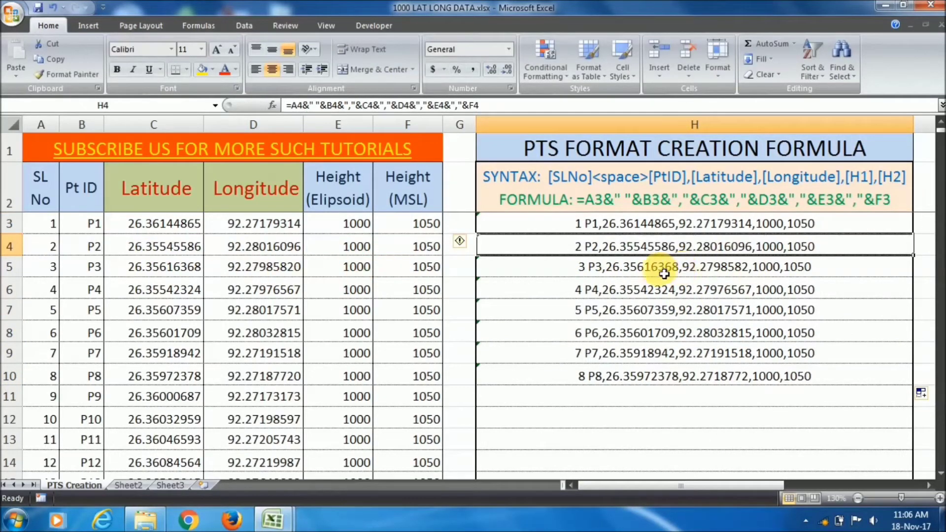
pyautogui.doubleClick(624, 275)
pyautogui.press('Escape')
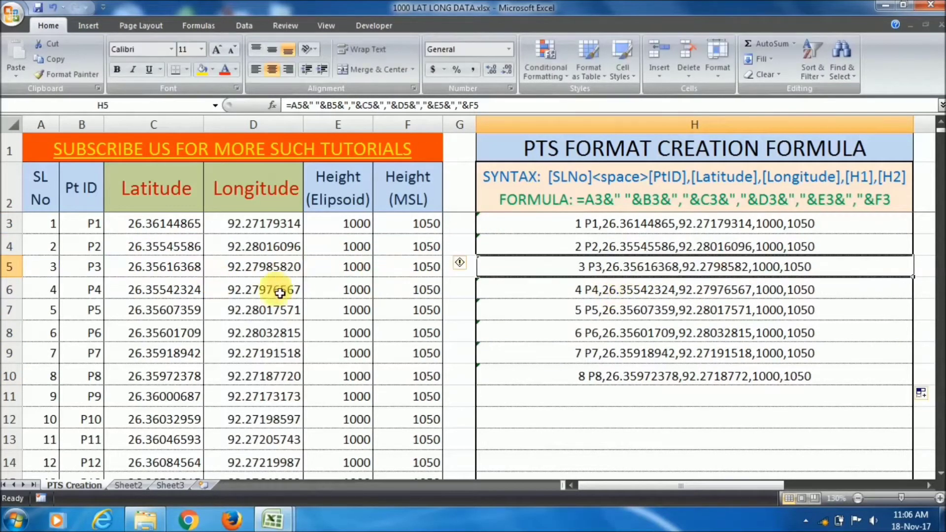
pyautogui.click(658, 384)
# Extend the fill to H1002, verify the last line, and select H3 through H1002
pyautogui.scroll(-2, 887, 296)
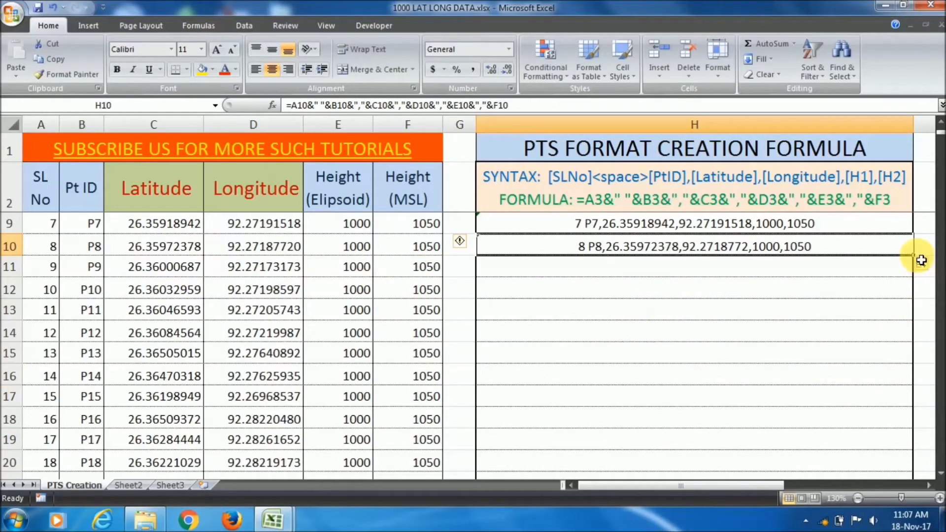
pyautogui.moveTo(919, 261); pyautogui.dragTo(918, 488)
pyautogui.moveTo(914, 524); pyautogui.dragTo(904, 401)
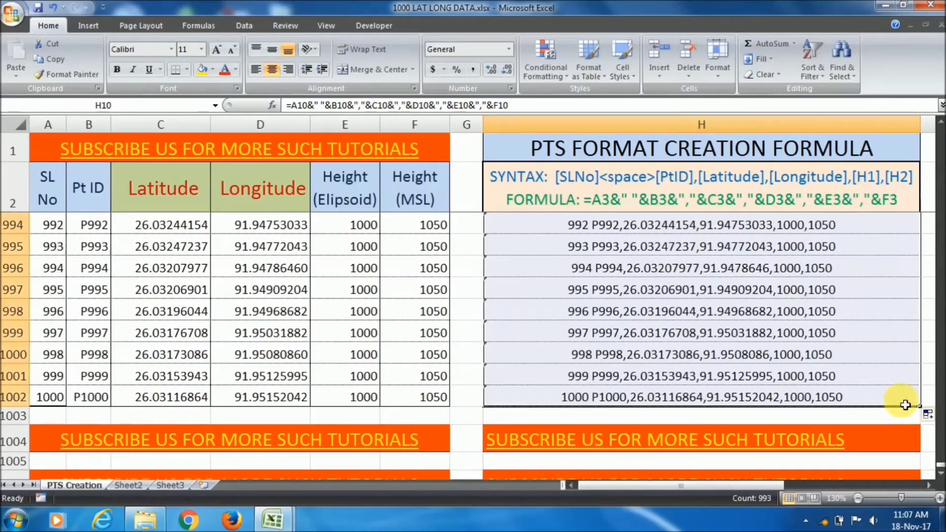
pyautogui.doubleClick(592, 402)
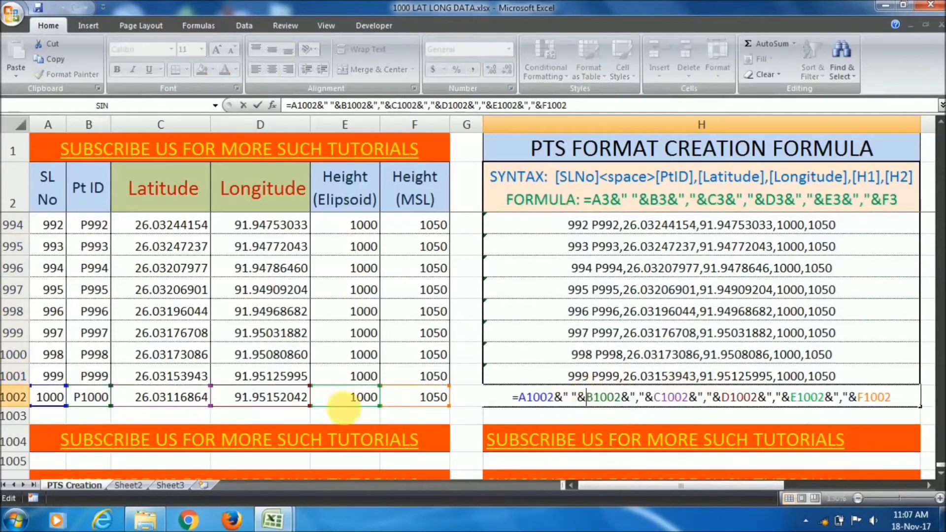
pyautogui.press('Escape')
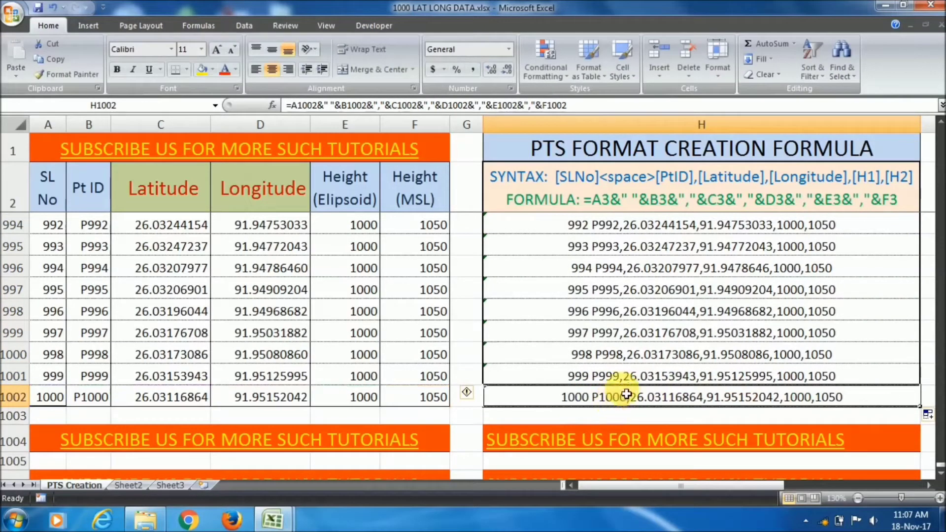
pyautogui.hotkey('ctrl', 'Up')
pyautogui.press('Down')
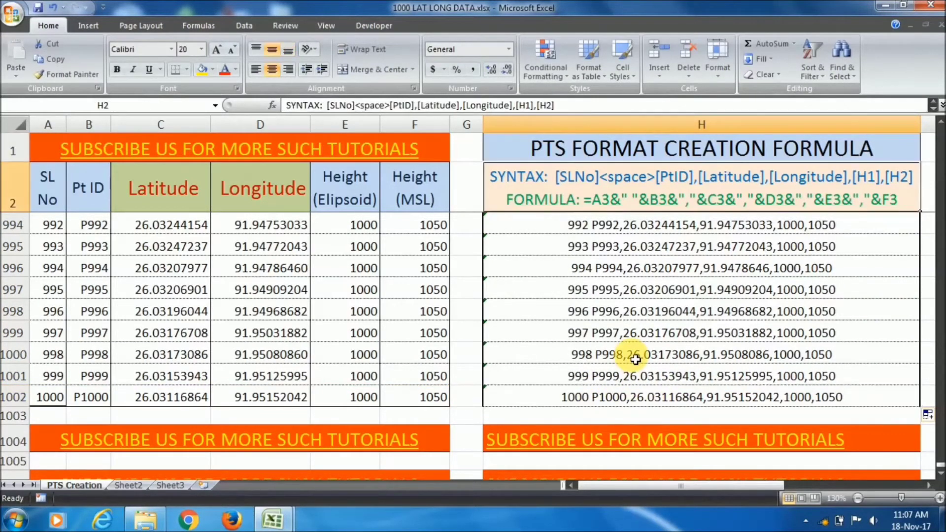
pyautogui.press('Down')
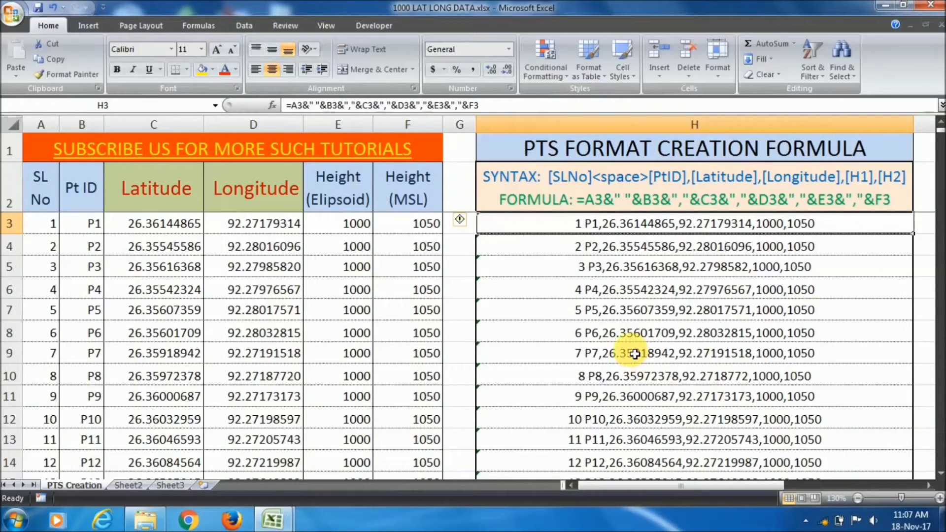
pyautogui.hotkey('ctrl', 'shift', 'Down')
# Copy the 1000 joined point lines from the Excel sheet
pyautogui.scroll(20, 635, 354)
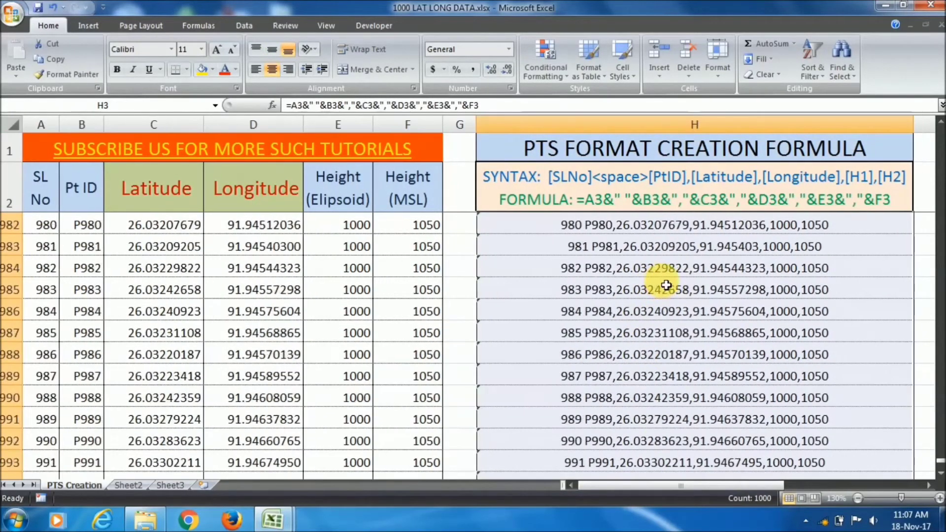
pyautogui.scroll(8, 661, 294)
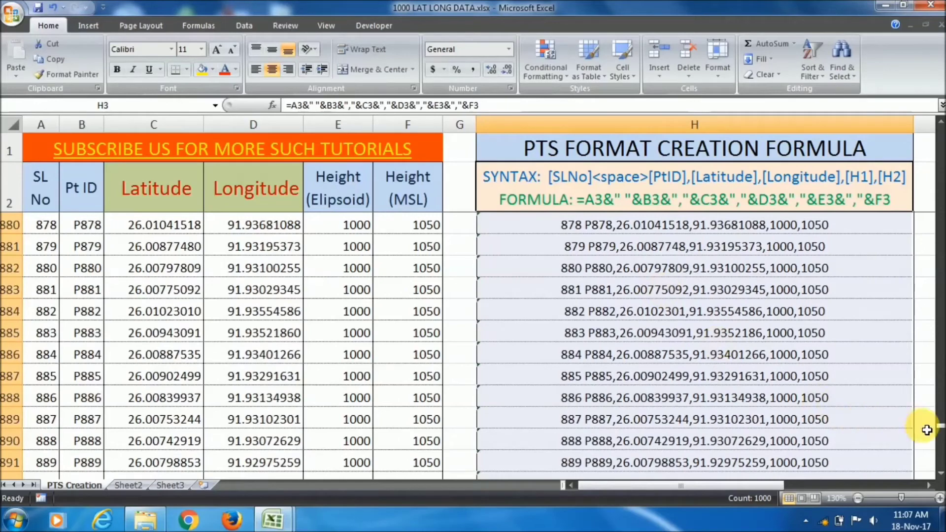
pyautogui.moveTo(939, 433); pyautogui.dragTo(939, 129)
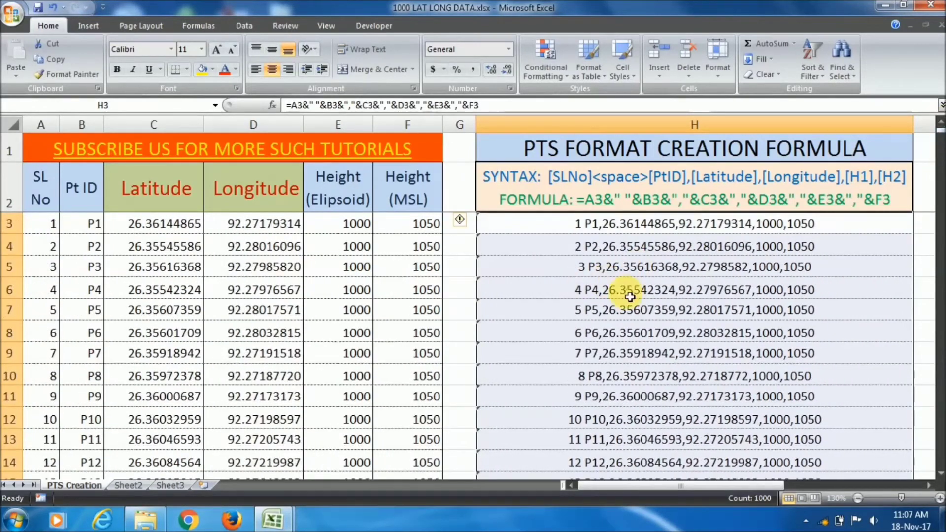
pyautogui.rightClick(593, 310)
pyautogui.click(675, 106)
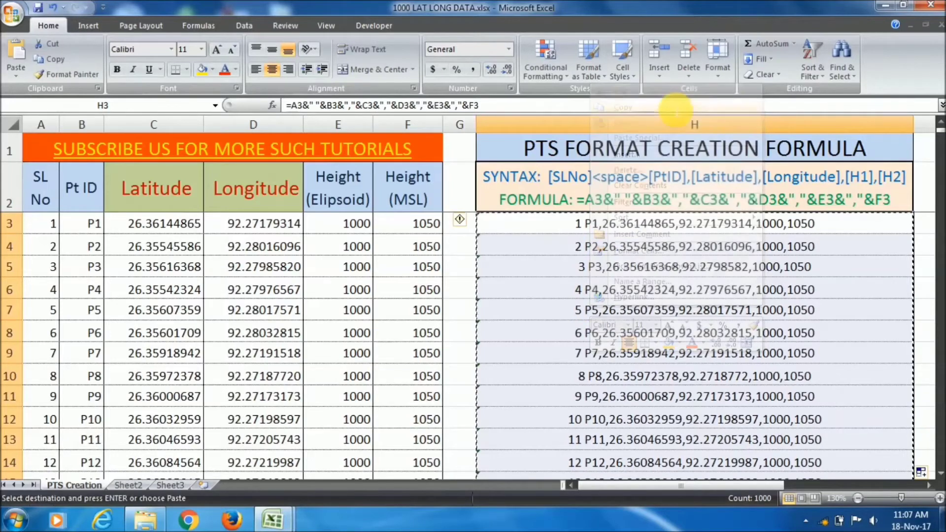
# Launch Notepad from the Start menu search and maximize its window
pyautogui.click(15, 520)
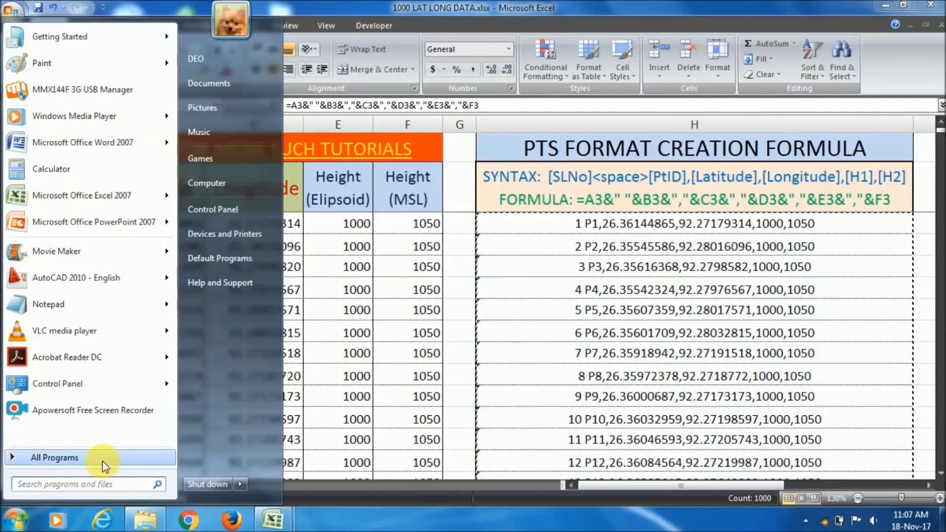
pyautogui.write('nort')
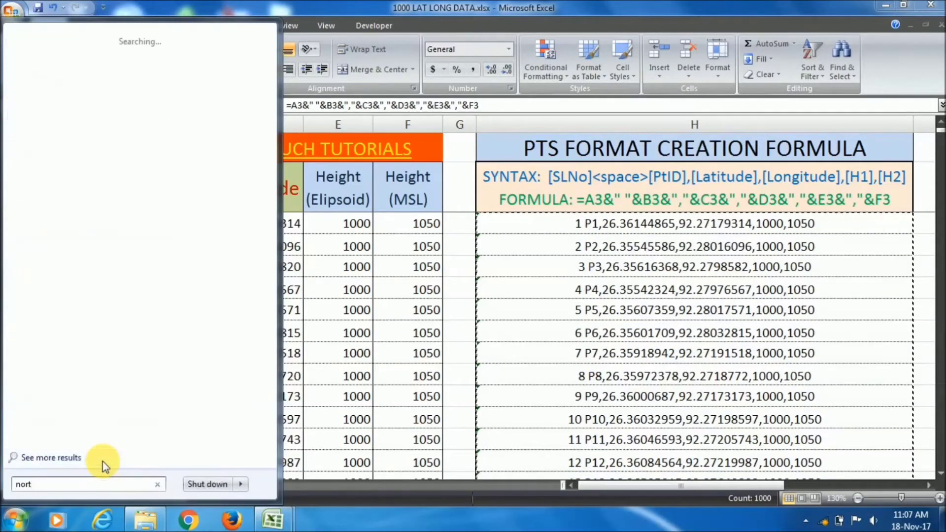
pyautogui.press('BackSpace')
pyautogui.write('e')
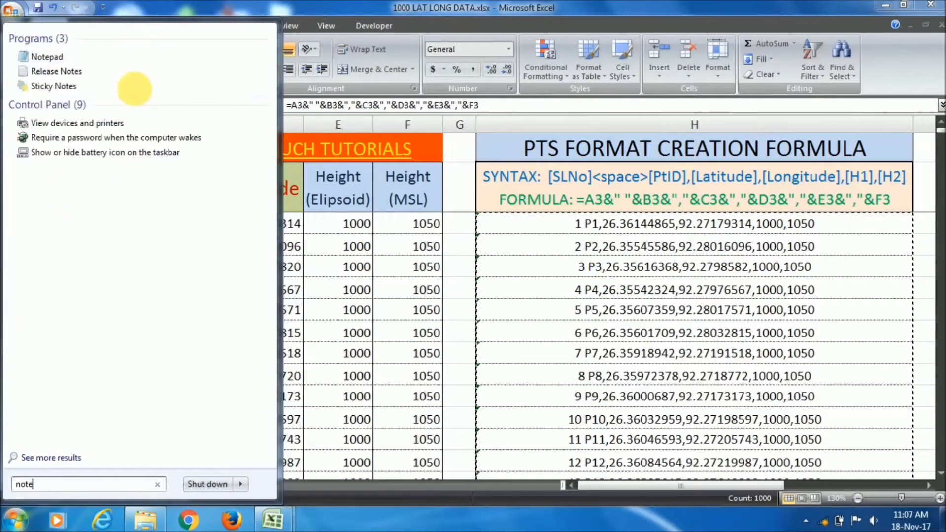
pyautogui.click(74, 58)
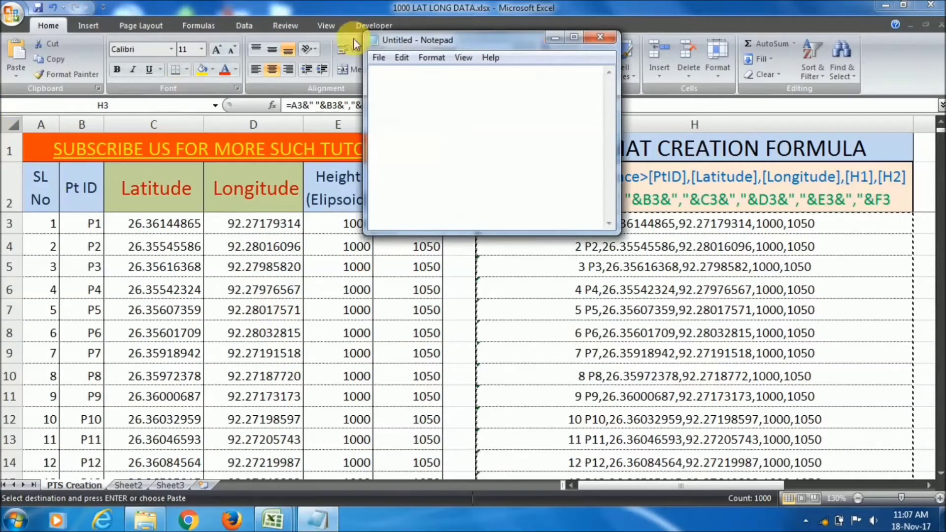
pyautogui.click(573, 37)
# Paste the point lines into Notepad, review them, and bring up the File menu
pyautogui.rightClick(157, 87)
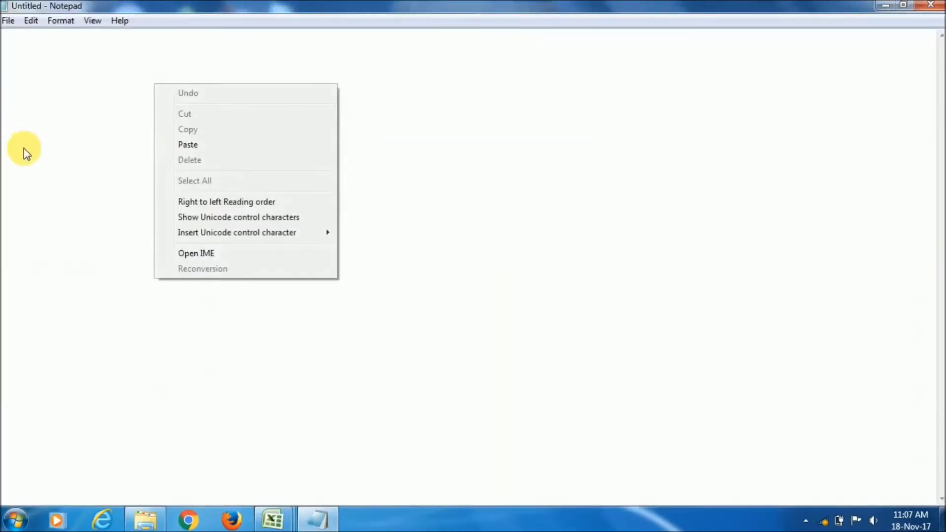
pyautogui.click(227, 146)
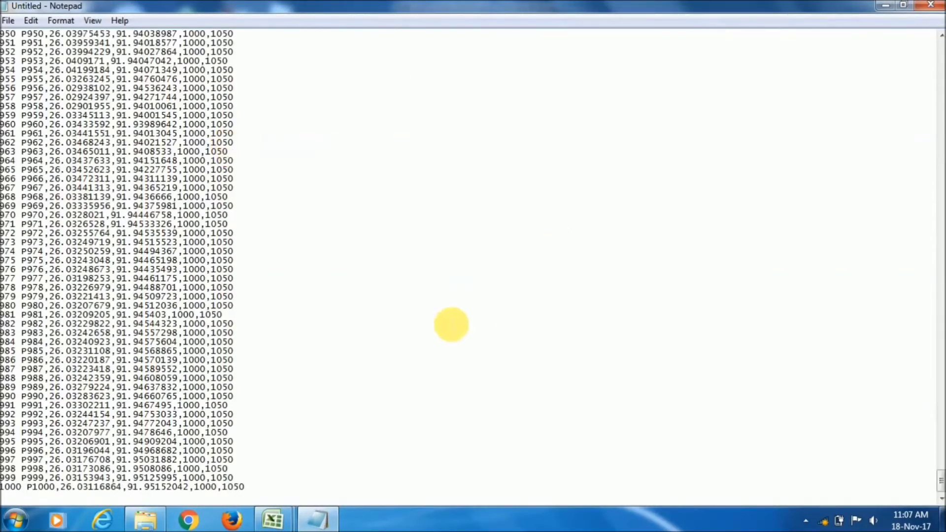
pyautogui.scroll(16, 222, 335)
pyautogui.scroll(7, 204, 306)
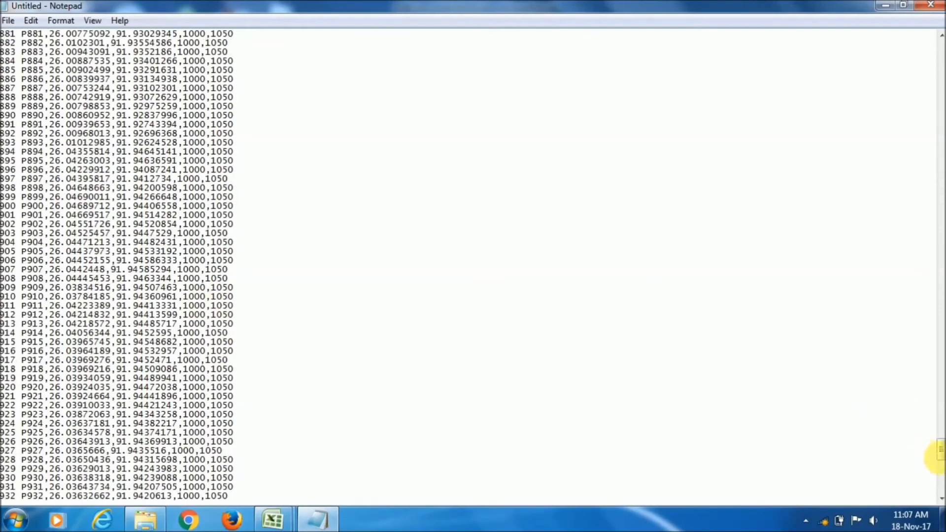
pyautogui.moveTo(940, 451); pyautogui.dragTo(939, 49)
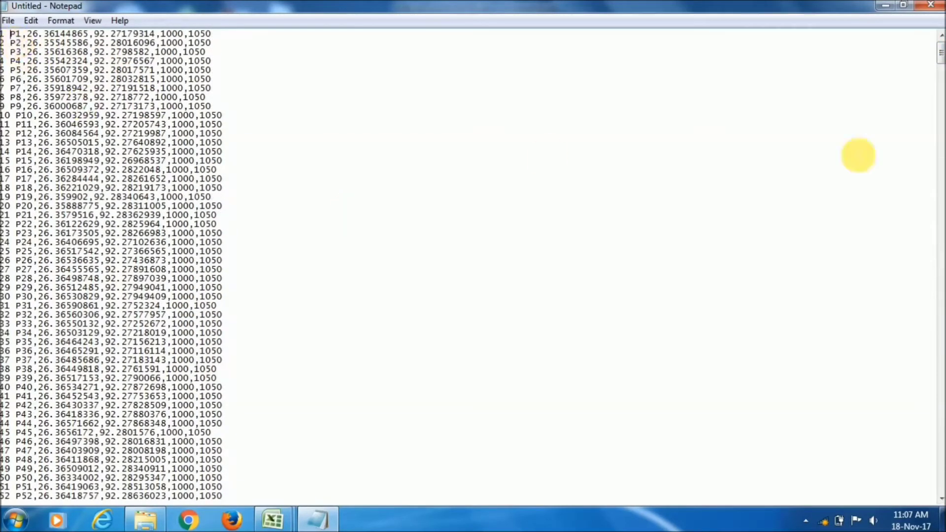
pyautogui.moveTo(940, 54); pyautogui.dragTo(704, 473)
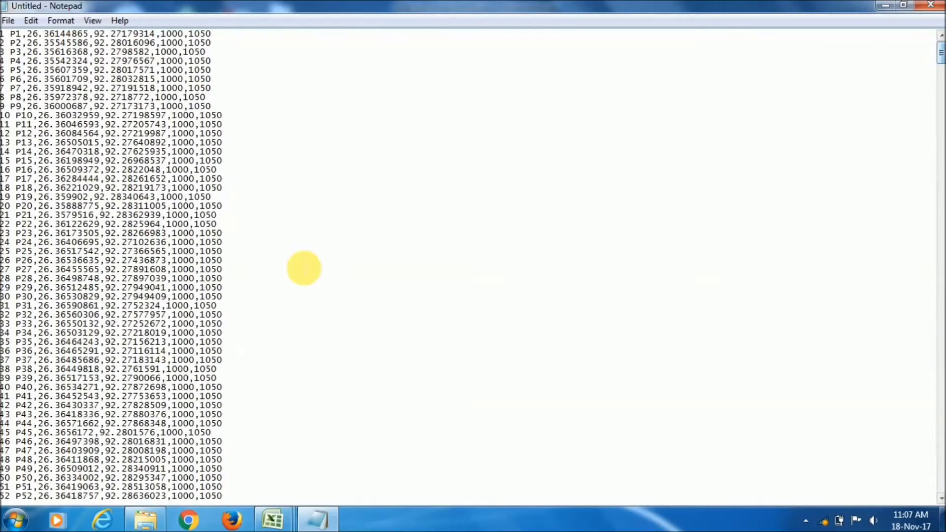
pyautogui.click(8, 22)
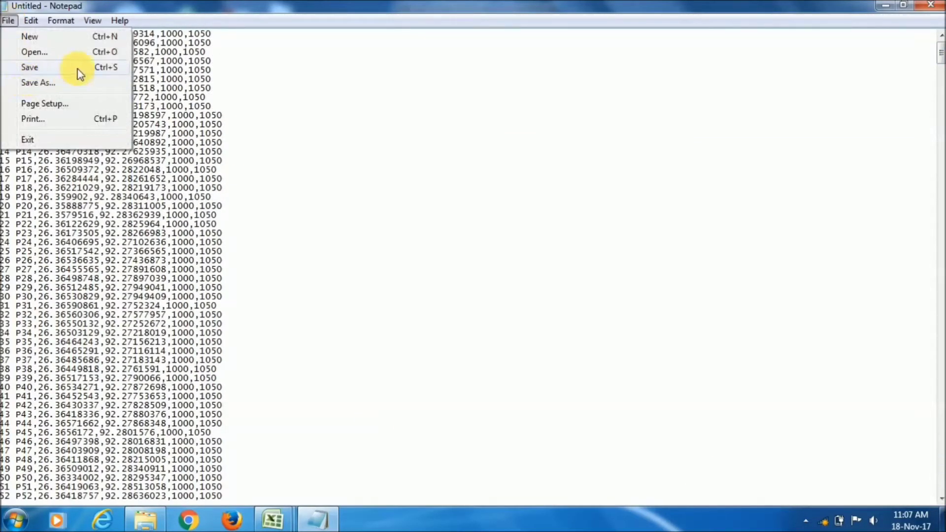
# Create a new Desktop folder named DATA PTS and make it the save location
pyautogui.click(78, 69)
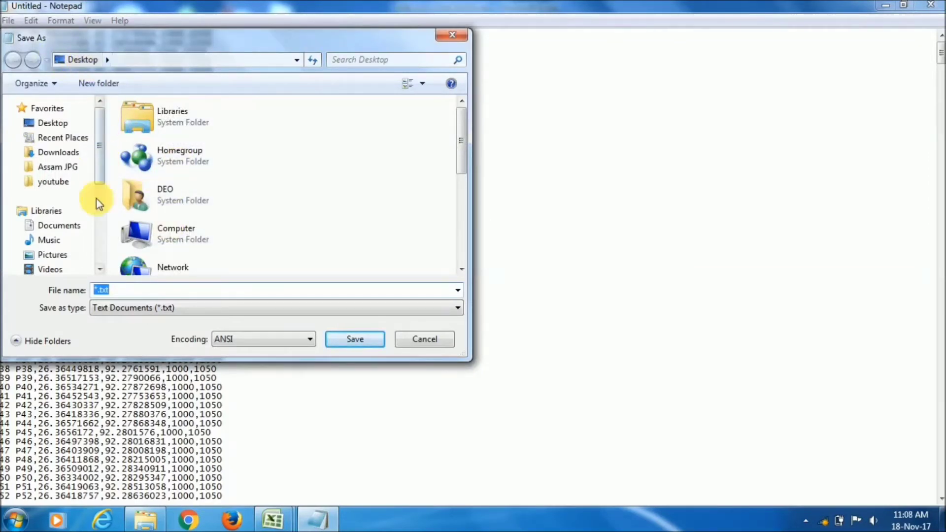
pyautogui.click(282, 218)
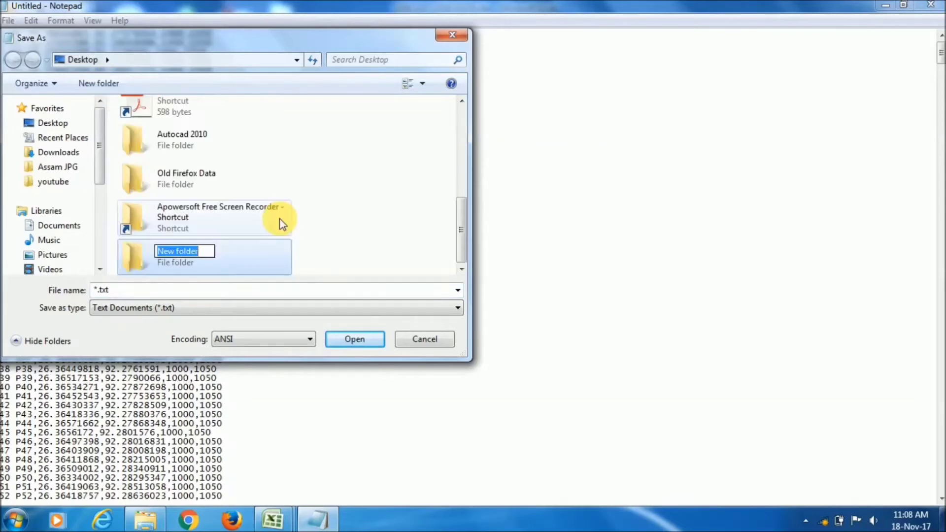
pyautogui.write('asd')
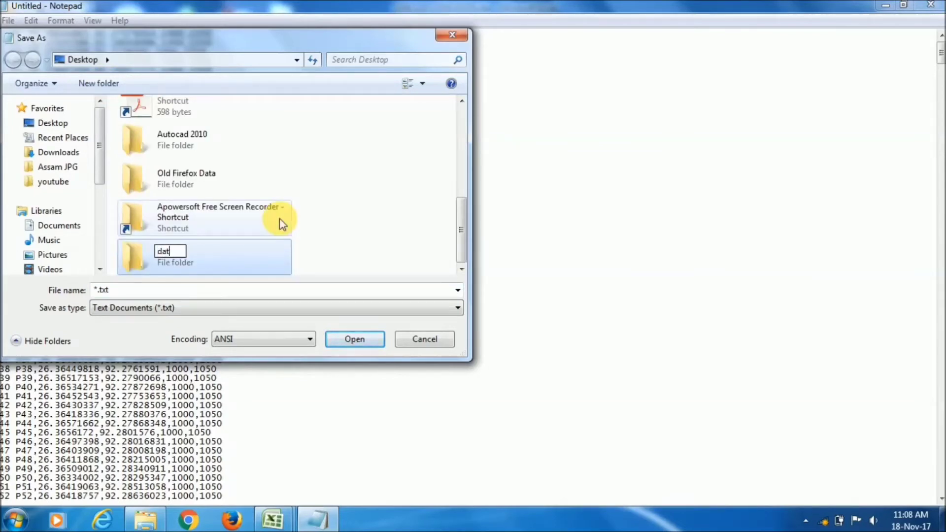
pyautogui.press('BackSpace')
pyautogui.press('BackSpace')
pyautogui.press('BackSpace')
pyautogui.write('DATA PTS')
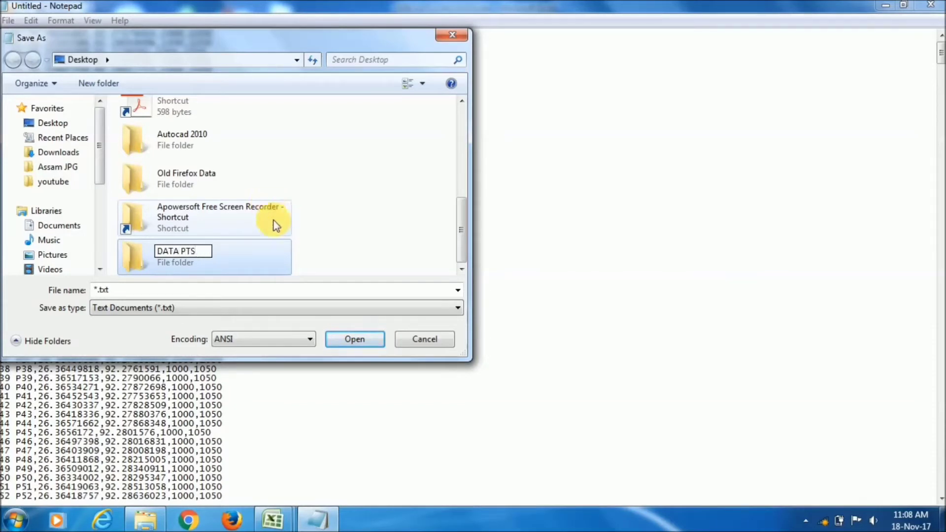
pyautogui.click(355, 339)
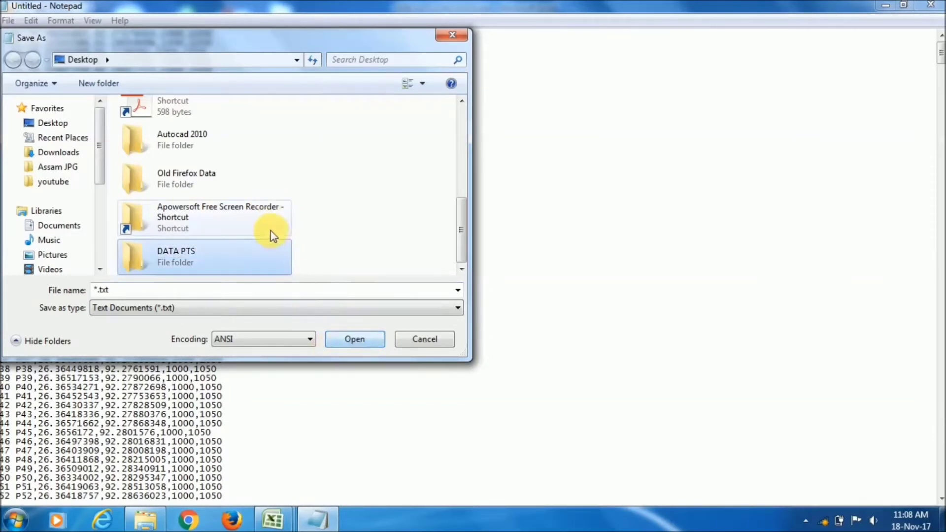
pyautogui.doubleClick(211, 272)
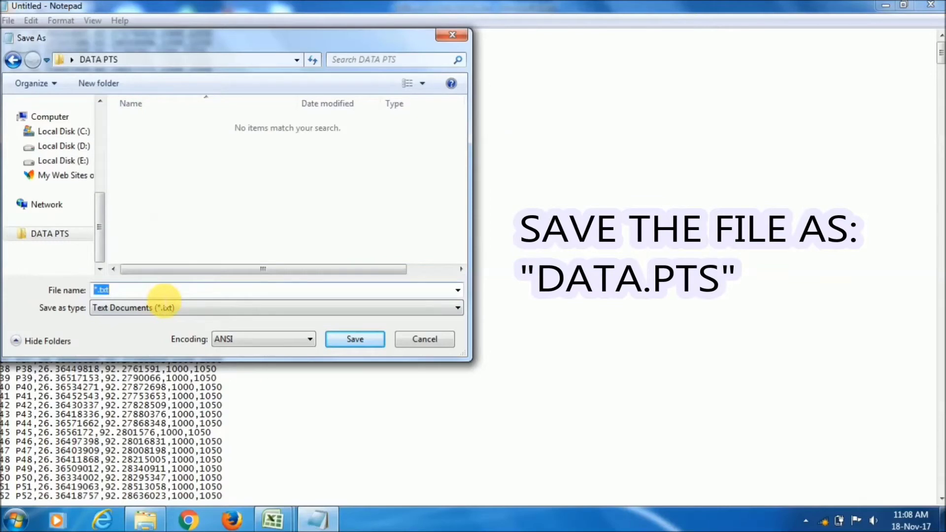
# Save the point list as DATA.PTS, close Notepad, and select cell H3 in Excel
pyautogui.write('DATA')
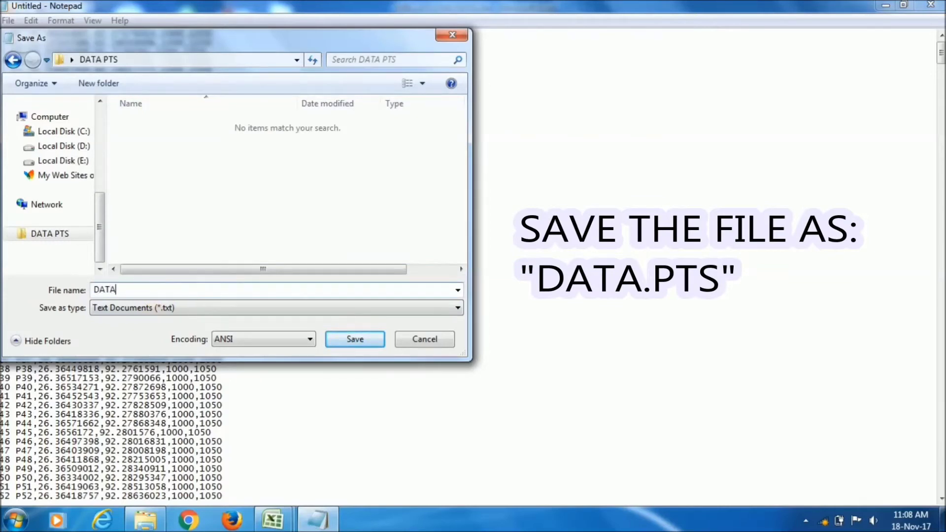
pyautogui.write('.PTS')
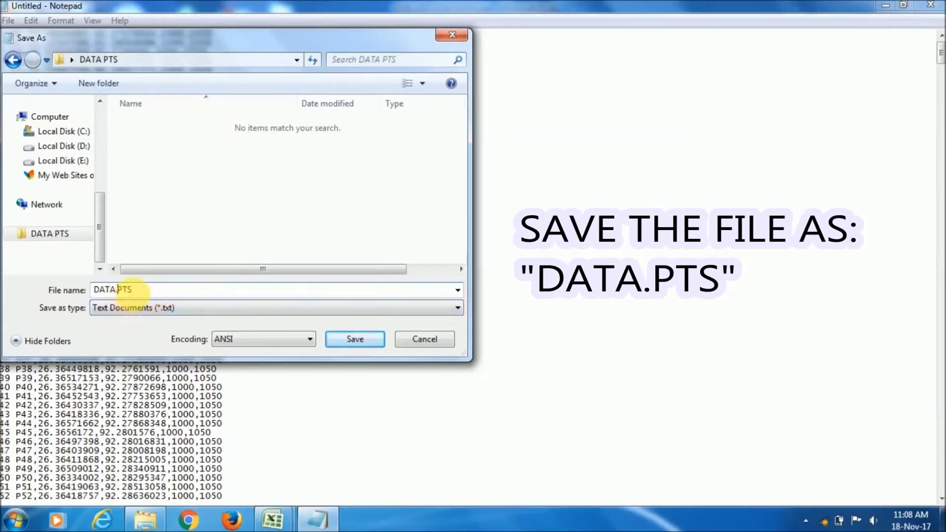
pyautogui.moveTo(118, 290); pyautogui.dragTo(161, 297)
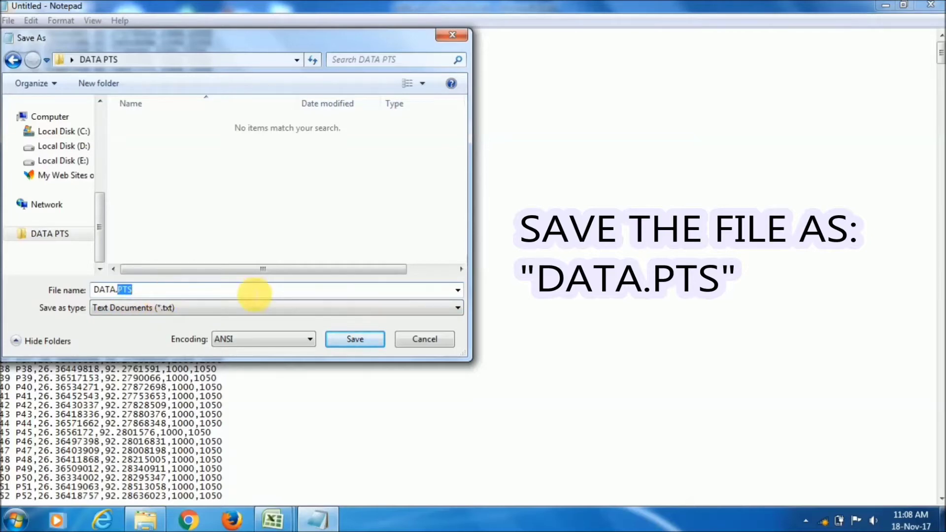
pyautogui.click(366, 345)
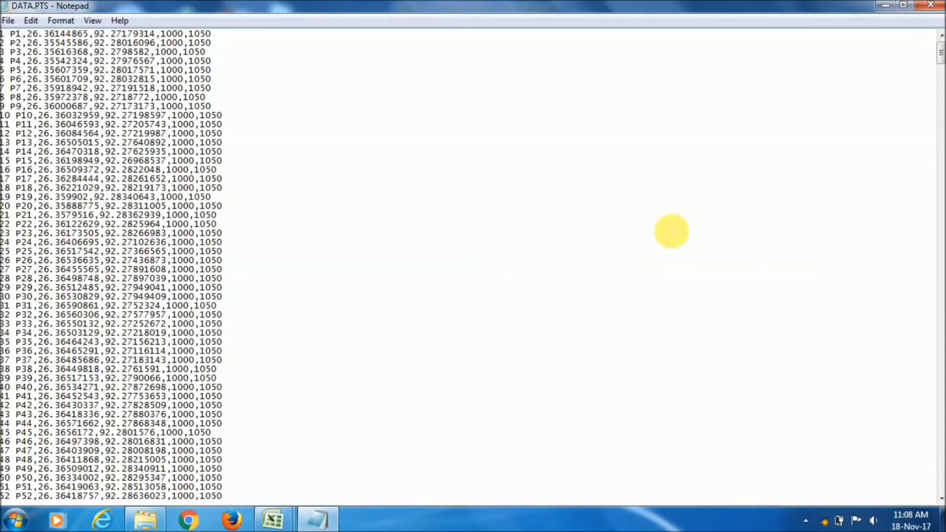
pyautogui.click(932, 6)
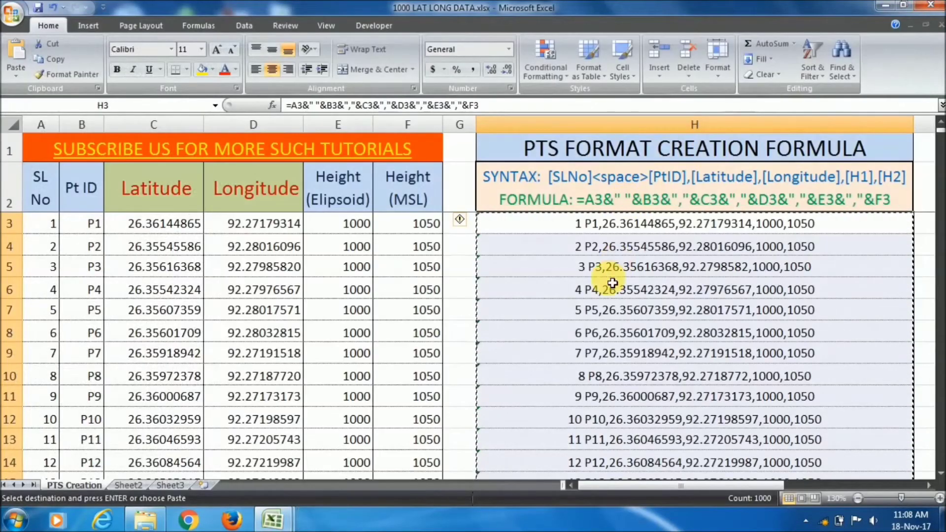
pyautogui.click(629, 226)
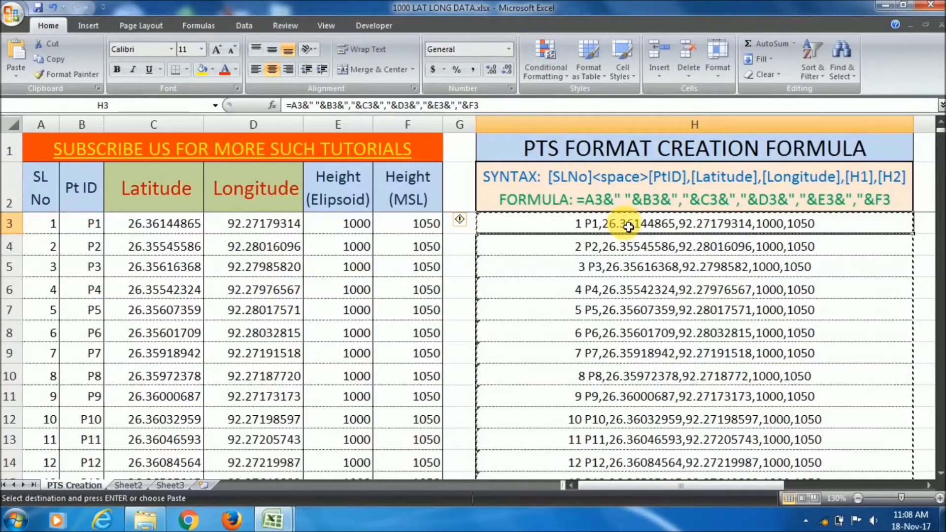
# Minimize Excel, open the desktop's DATA PTS folder and select DATA.PTS
pyautogui.click(886, 5)
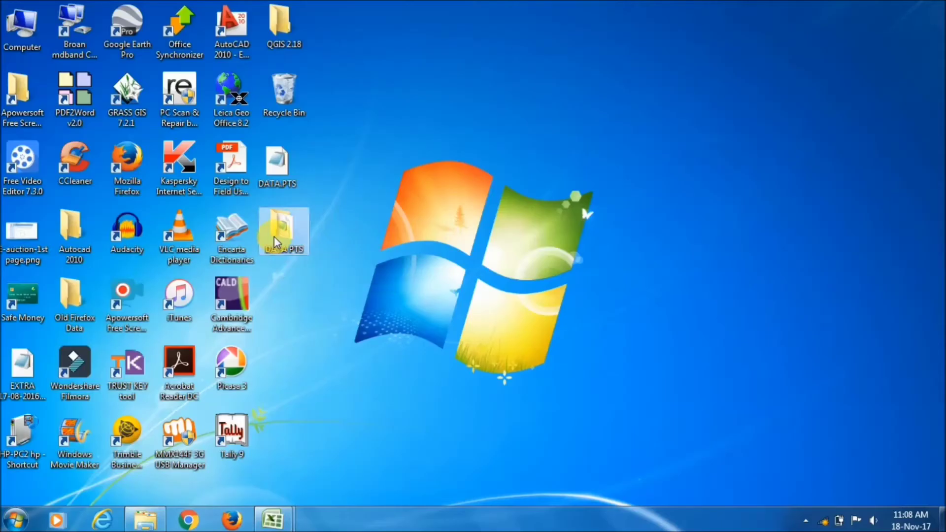
pyautogui.doubleClick(274, 237)
pyautogui.click(260, 110)
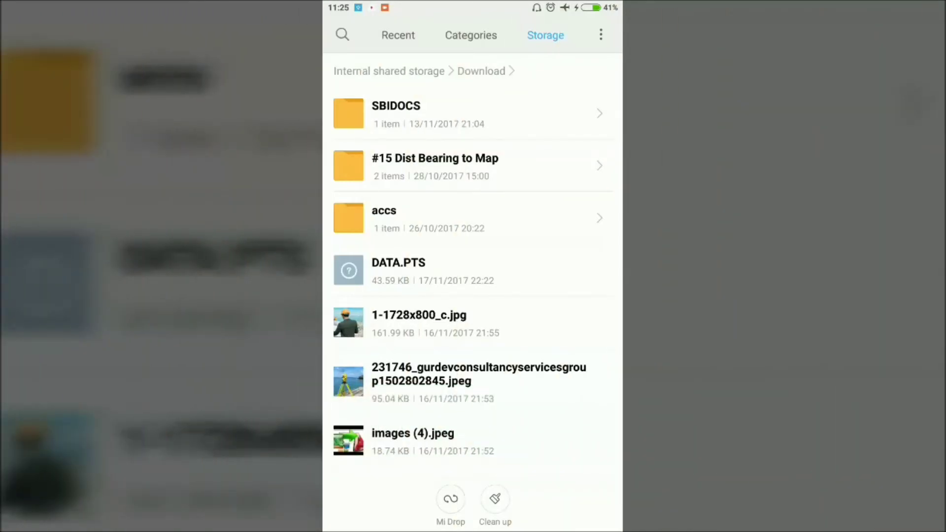
# Copy DATA.PTS into Internal shared storage > MobileTopographer > pointlists
pyautogui.click(398, 270)
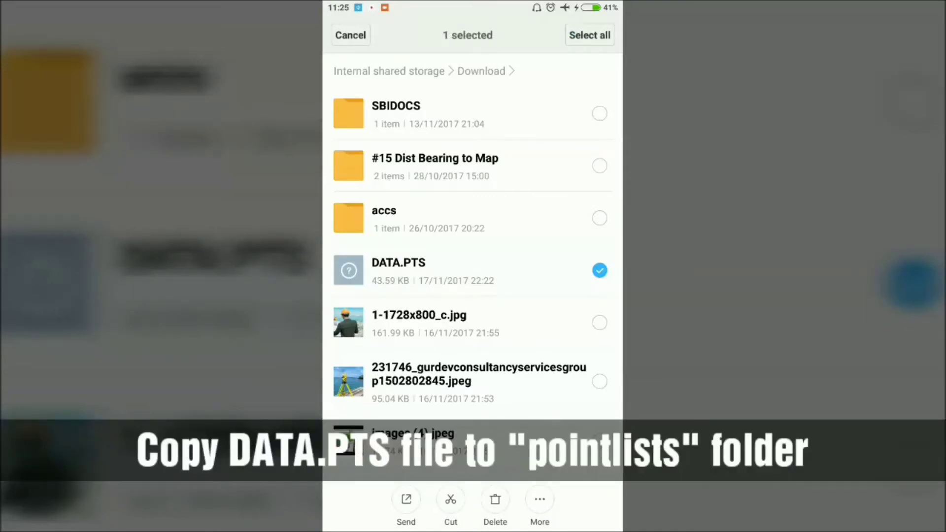
pyautogui.click(540, 499)
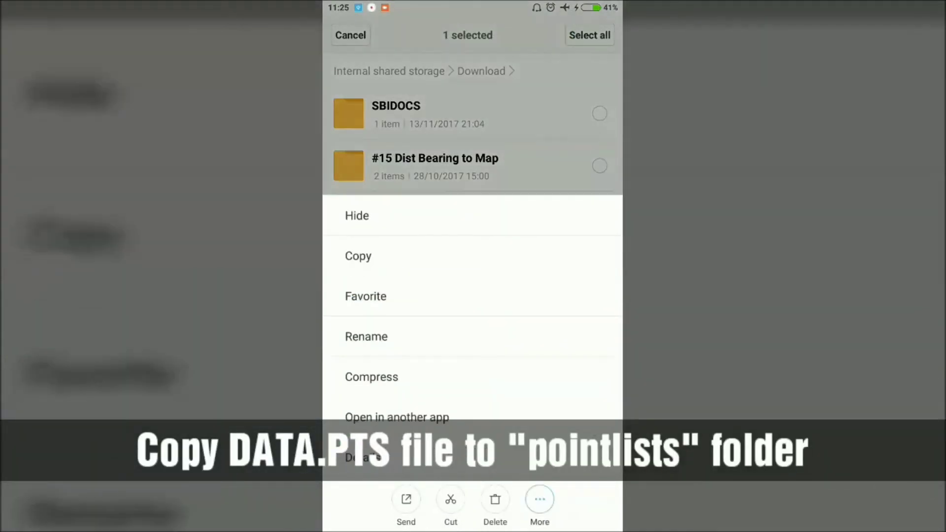
pyautogui.click(359, 256)
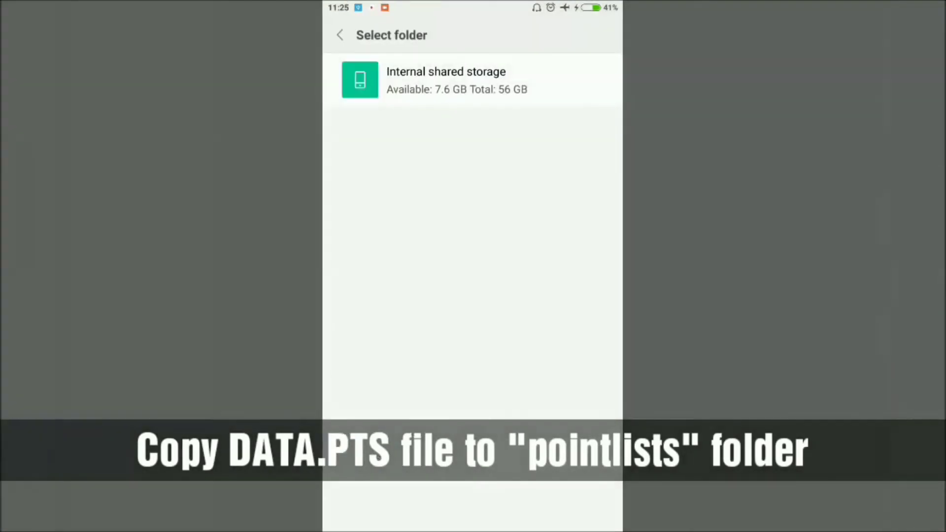
pyautogui.click(446, 79)
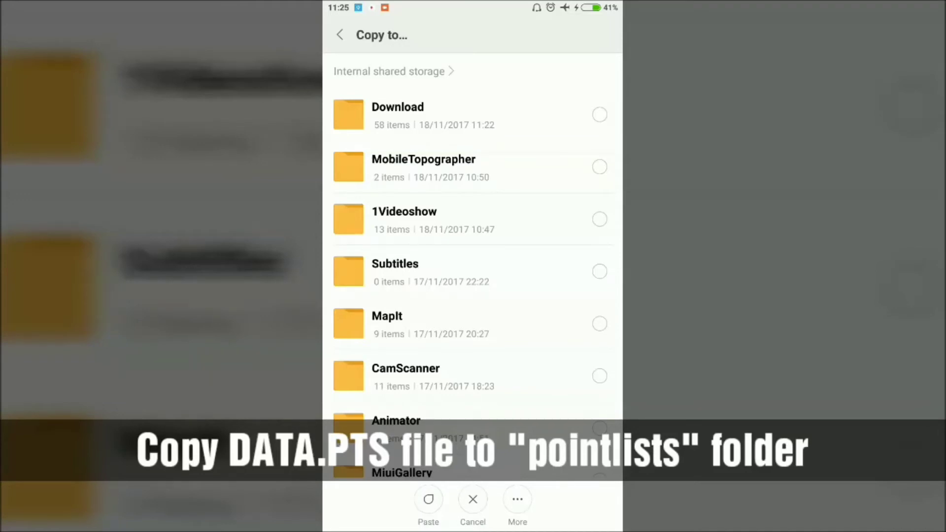
pyautogui.click(423, 167)
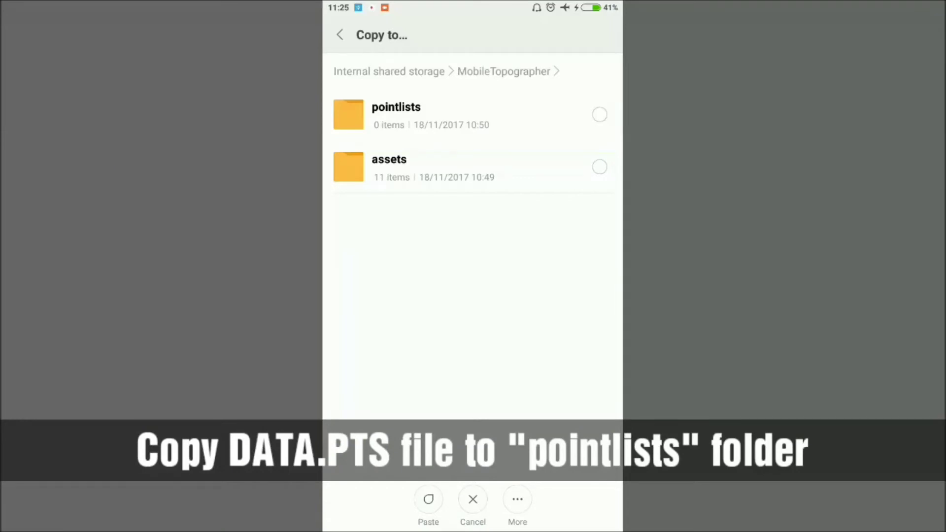
pyautogui.click(396, 115)
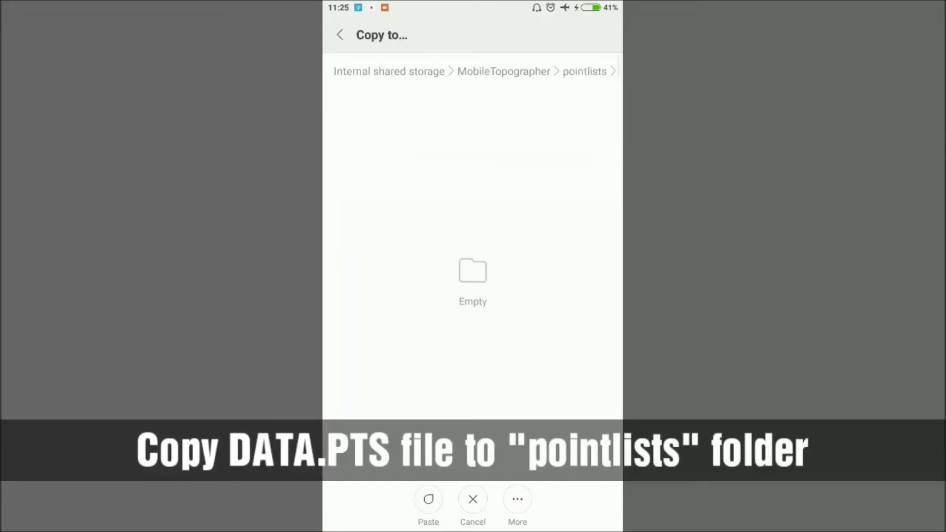
pyautogui.click(428, 499)
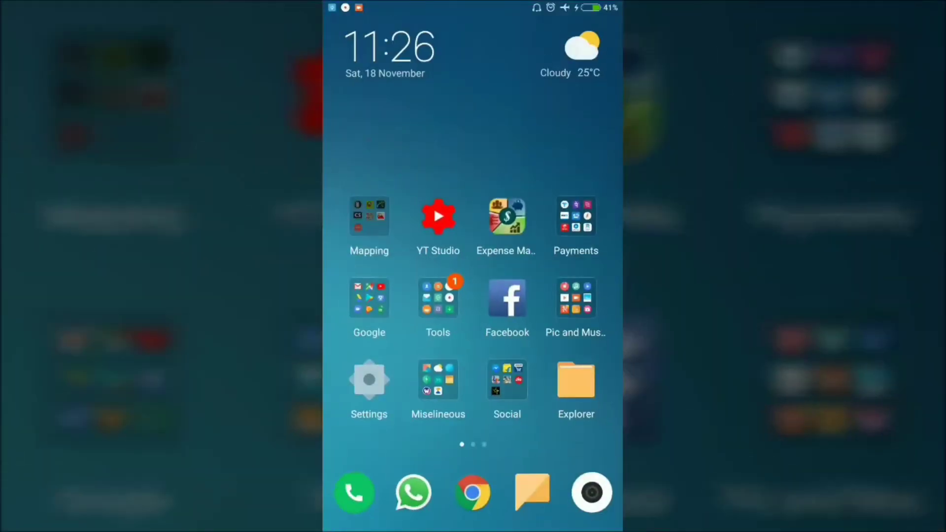
# Launch Mobile Topographer from Mapping, open Points and load DATA.PTS into the list
pyautogui.click(366, 216)
pyautogui.click(388, 191)
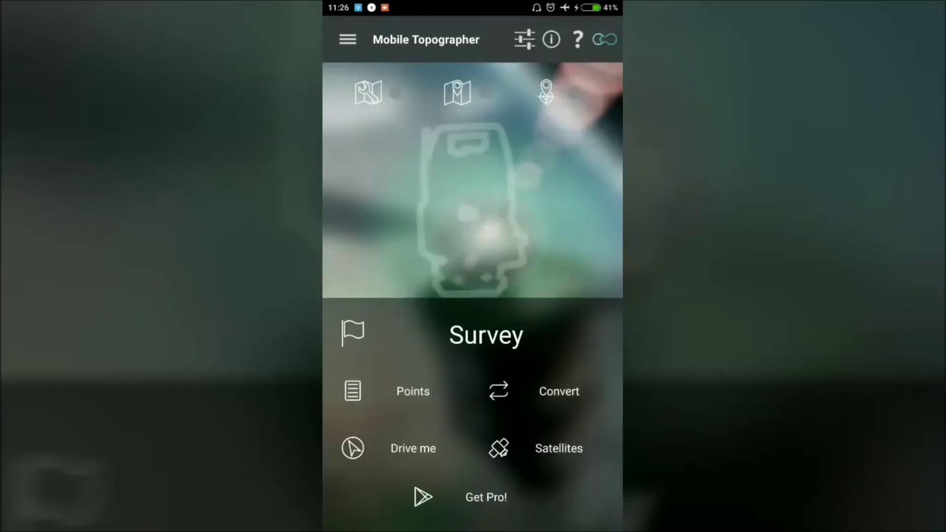
pyautogui.click(401, 391)
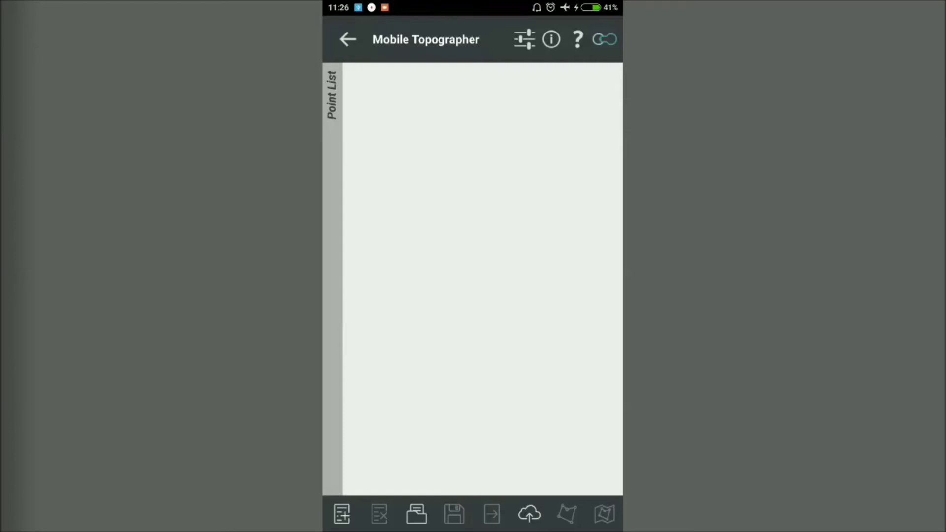
pyautogui.click(417, 514)
pyautogui.click(416, 515)
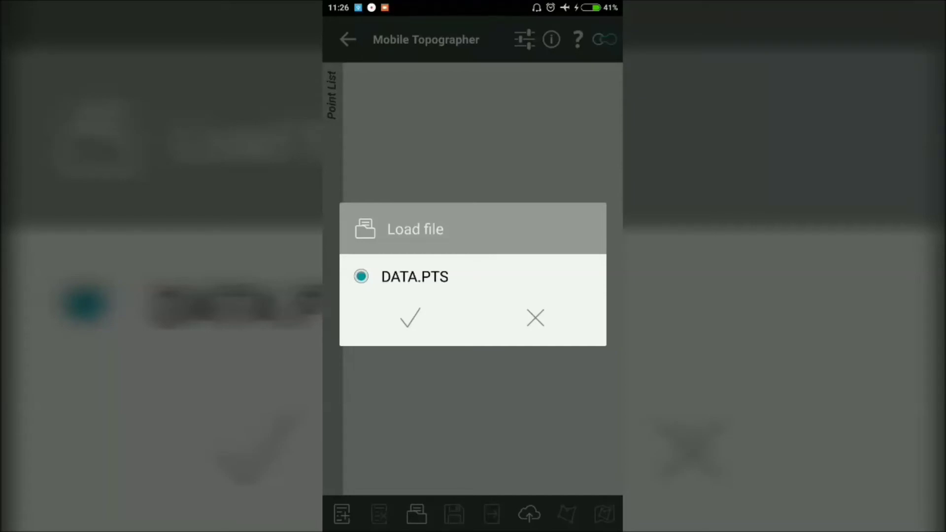
pyautogui.click(410, 318)
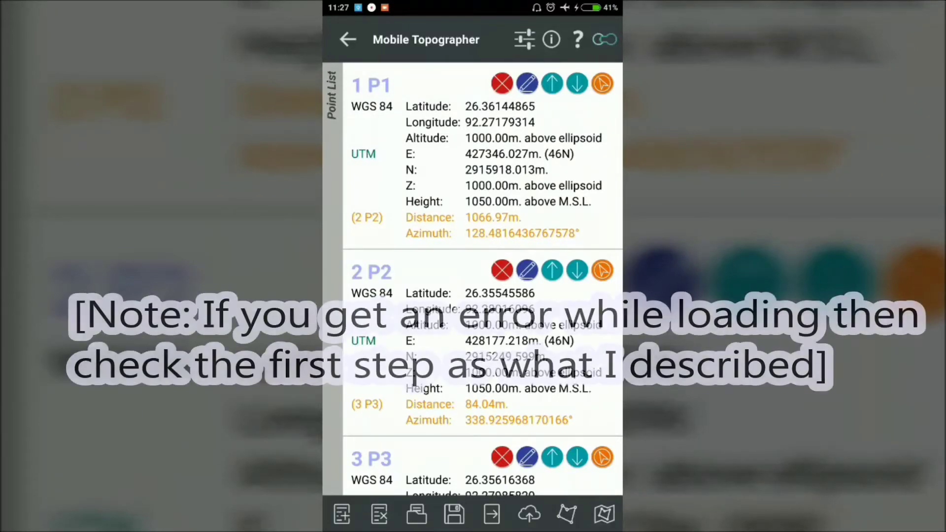
pyautogui.scroll(-7, 473, 276)
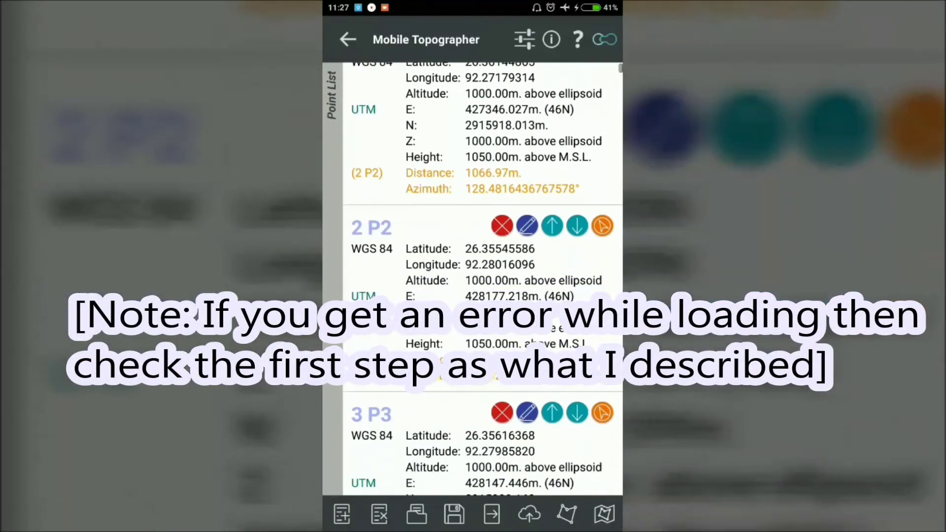
pyautogui.scroll(-20, 473, 276)
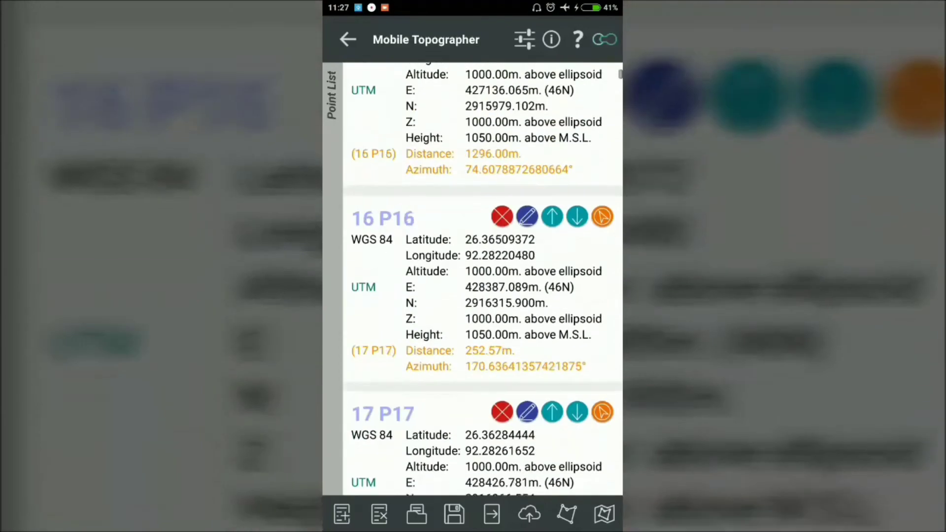
pyautogui.scroll(-20, 473, 276)
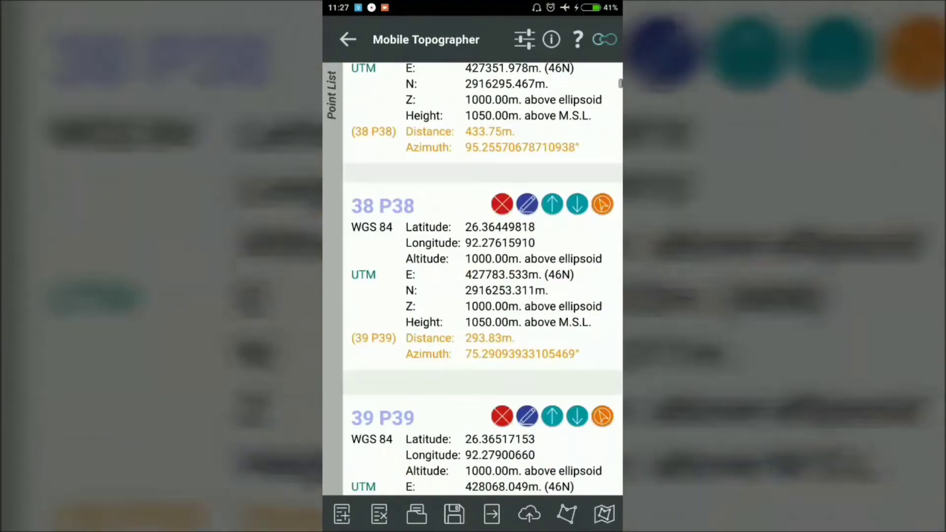
pyautogui.scroll(-8, 473, 276)
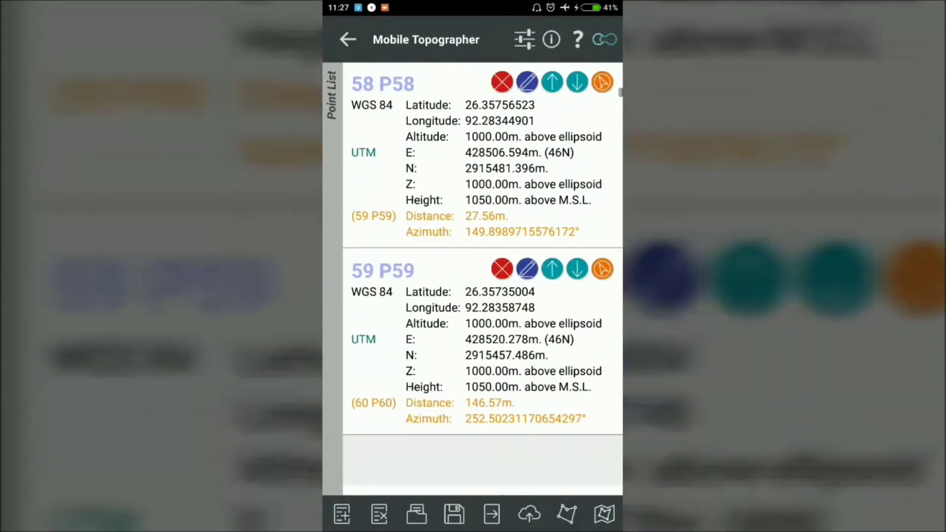
pyautogui.scroll(20, 473, 276)
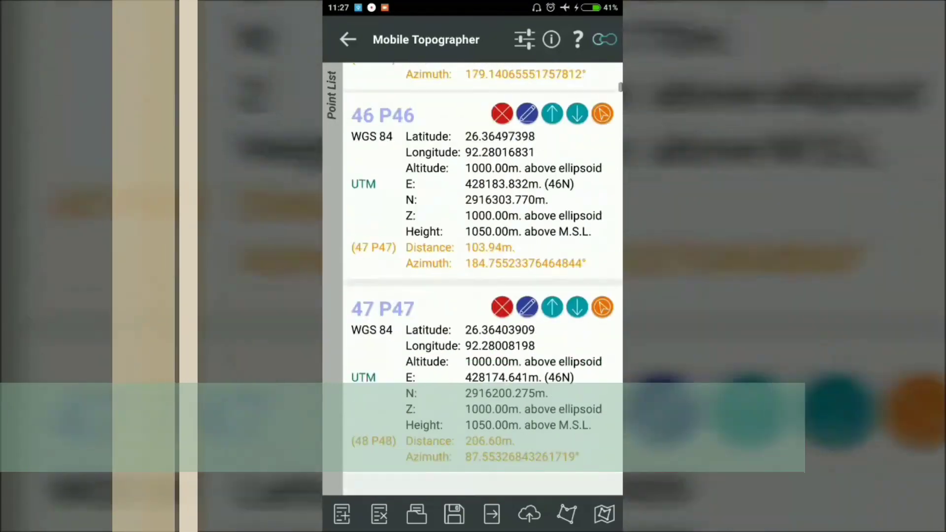
pyautogui.scroll(5, 473, 276)
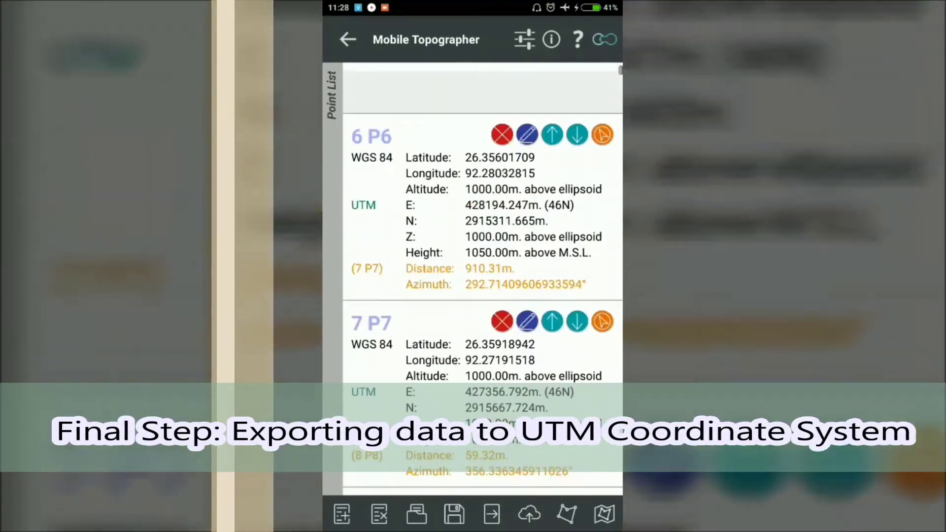
pyautogui.scroll(2, 473, 276)
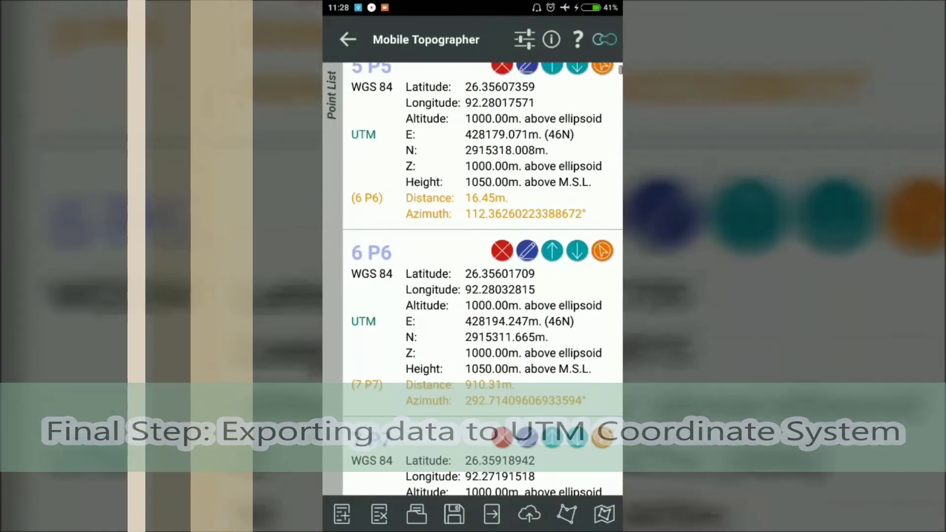
pyautogui.scroll(6, 473, 276)
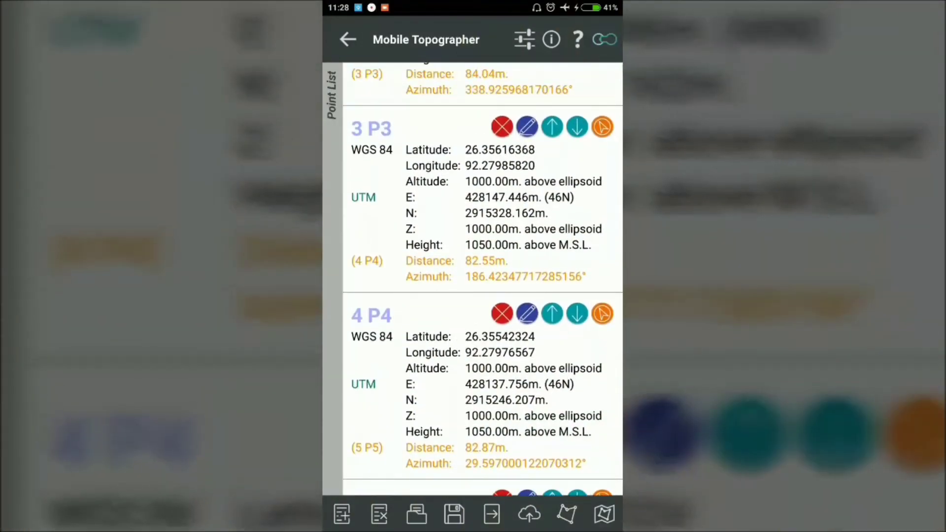
pyautogui.click(491, 515)
# Export the point list in CSV format as DATA.csv, then return to the home screen
pyautogui.click(492, 514)
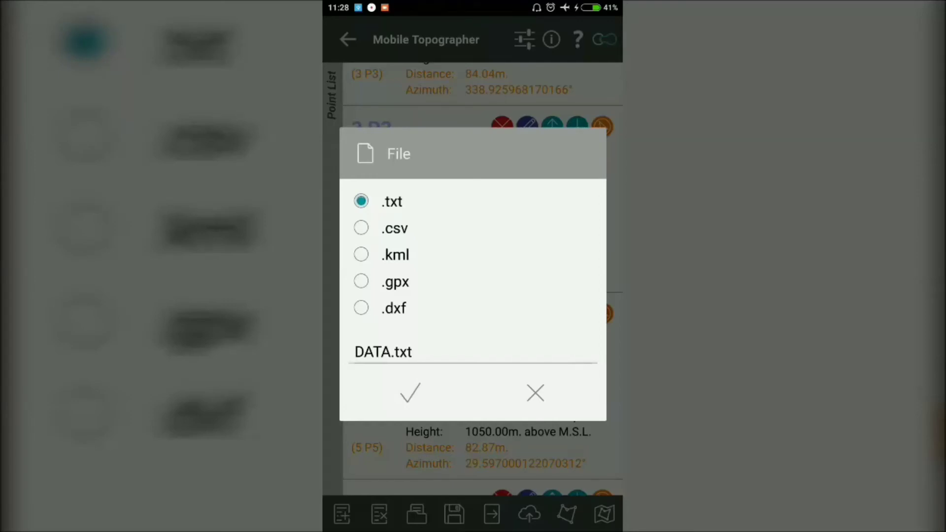
pyautogui.click(361, 227)
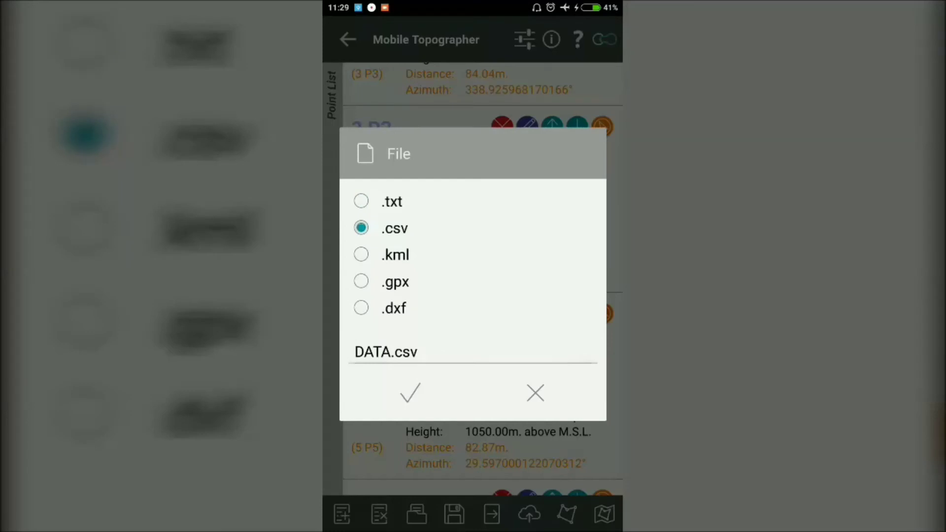
pyautogui.click(361, 254)
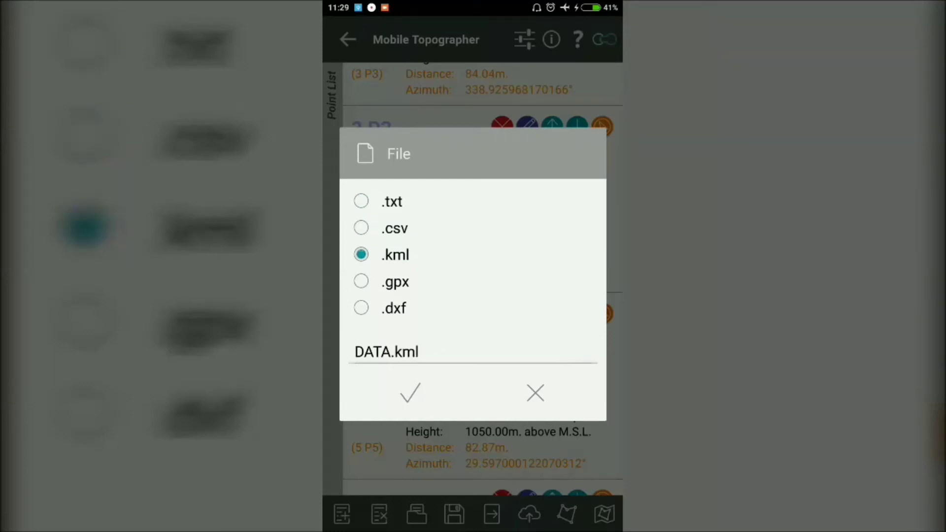
pyautogui.click(476, 281)
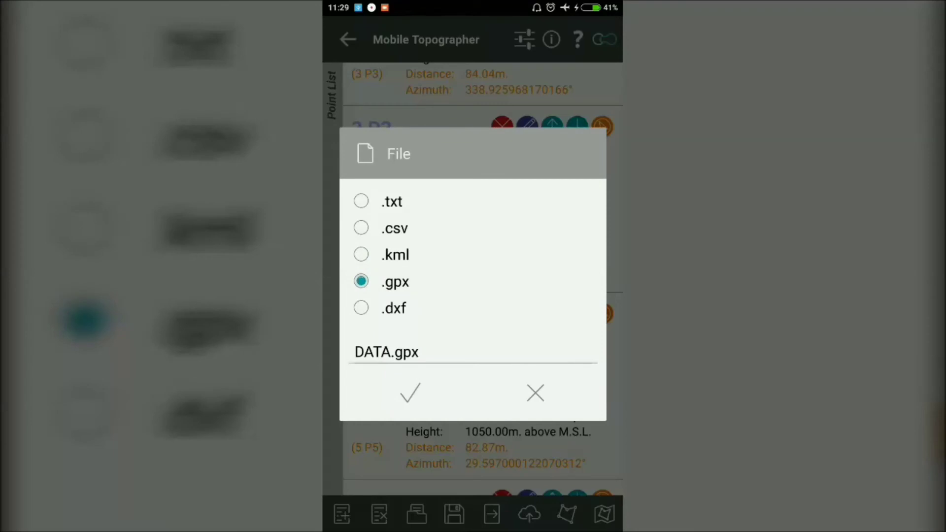
pyautogui.click(361, 308)
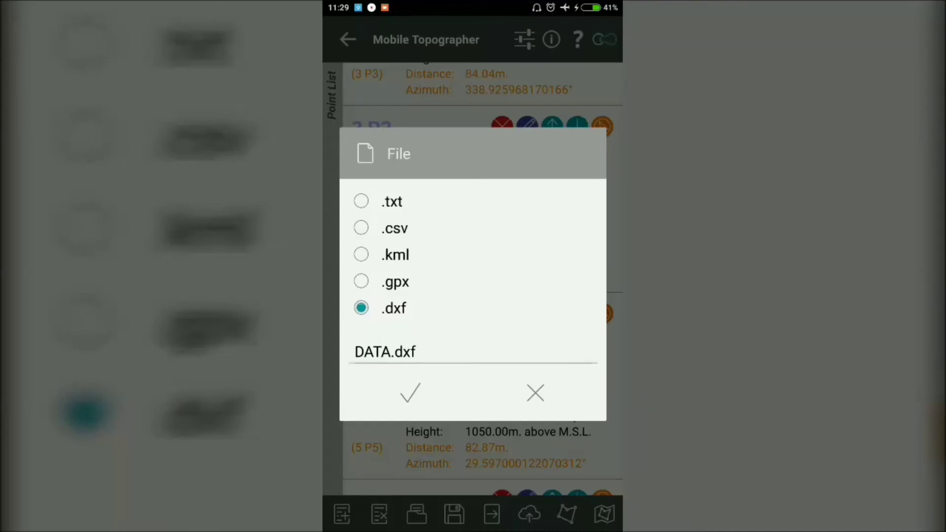
pyautogui.click(361, 227)
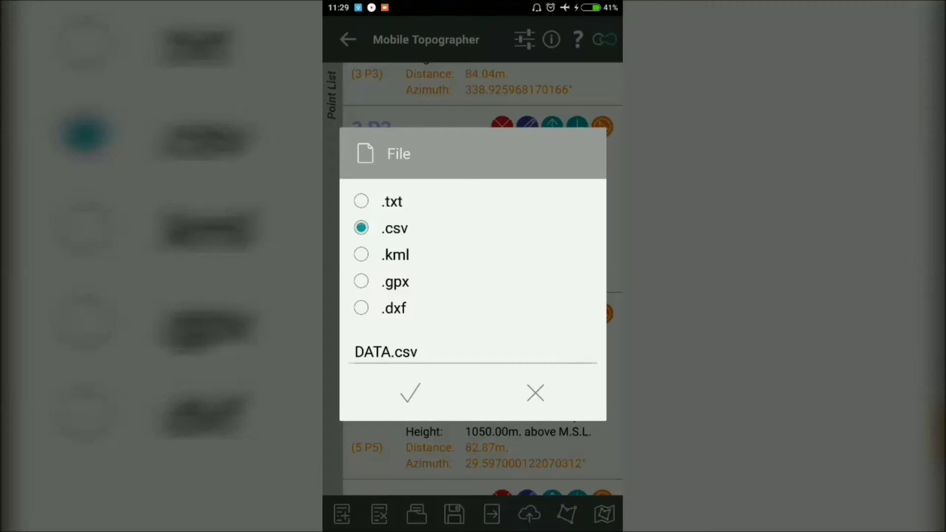
pyautogui.click(410, 393)
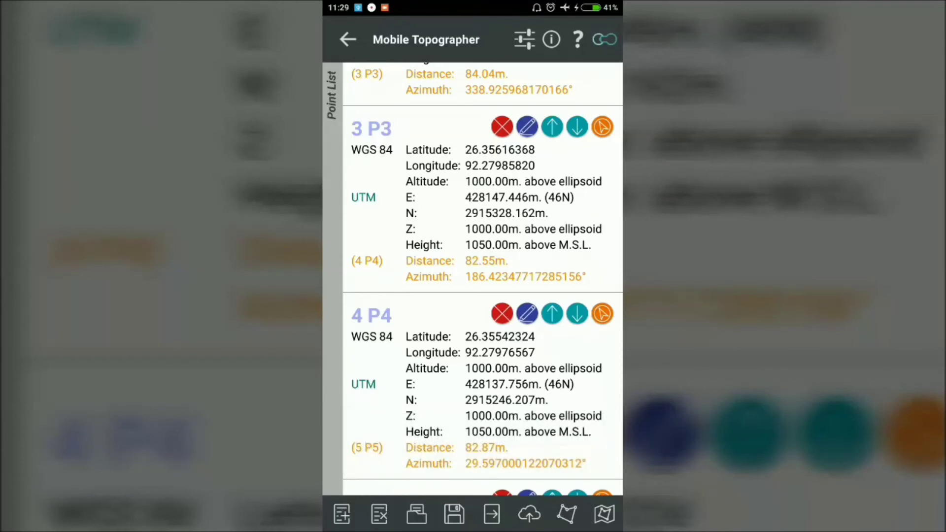
pyautogui.press('Home')
pyautogui.press('Home')
# Open the file manager at MobileTopographer and enter the pointfiles folder
pyautogui.click(575, 380)
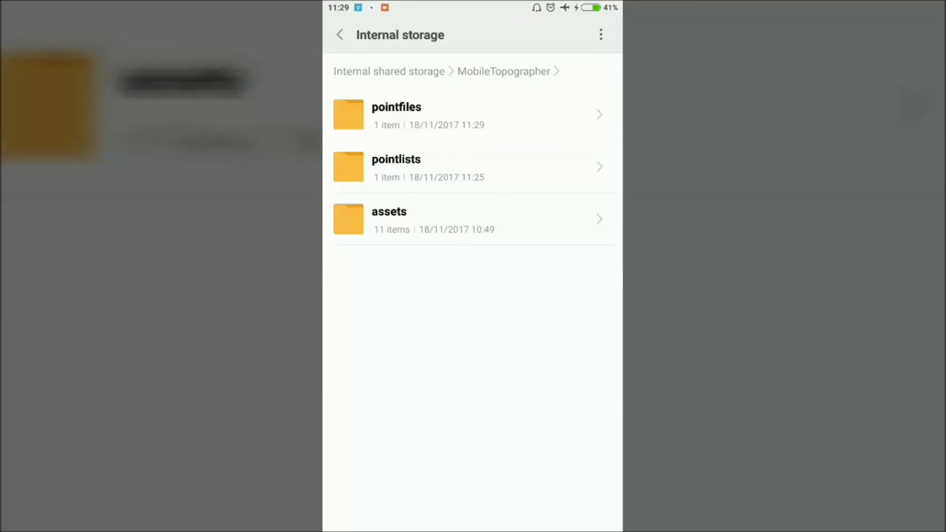
pyautogui.click(471, 114)
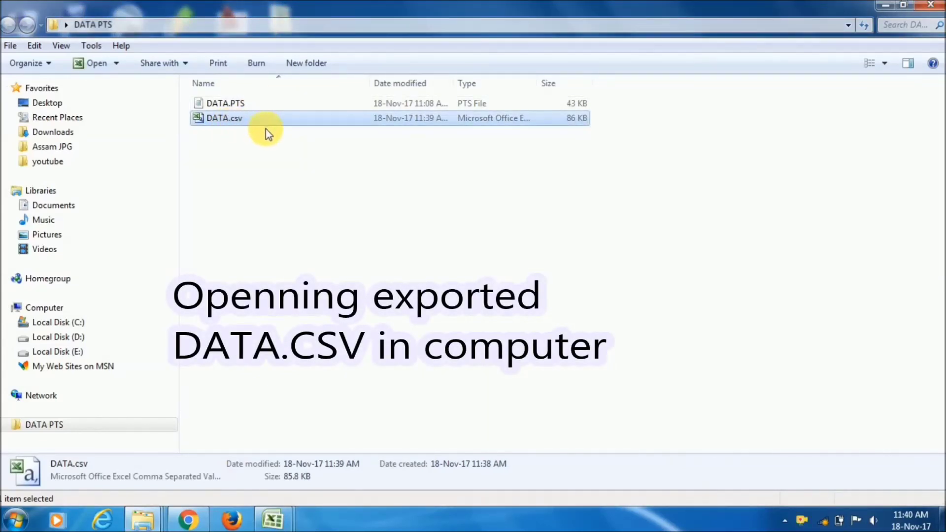
# Open DATA.csv in Excel, dismiss the antivirus popup and return to cell A1
pyautogui.doubleClick(313, 124)
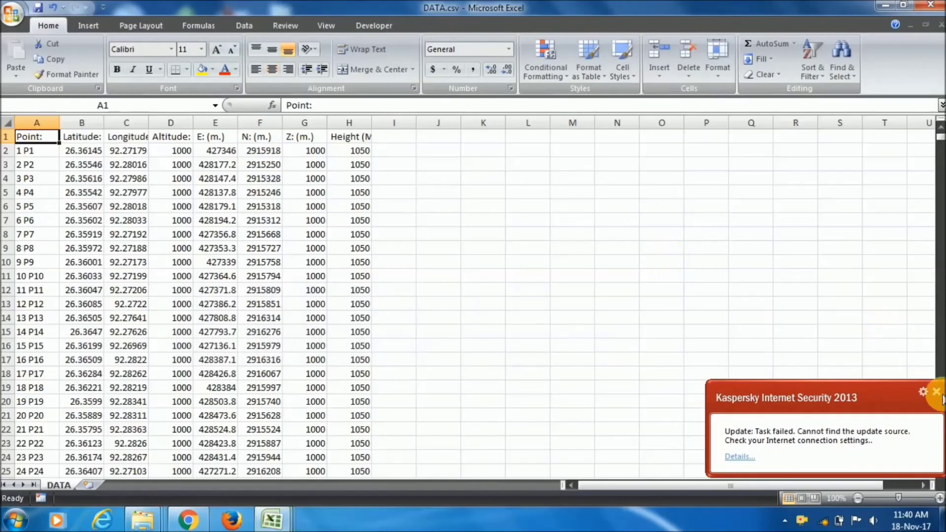
pyautogui.click(937, 392)
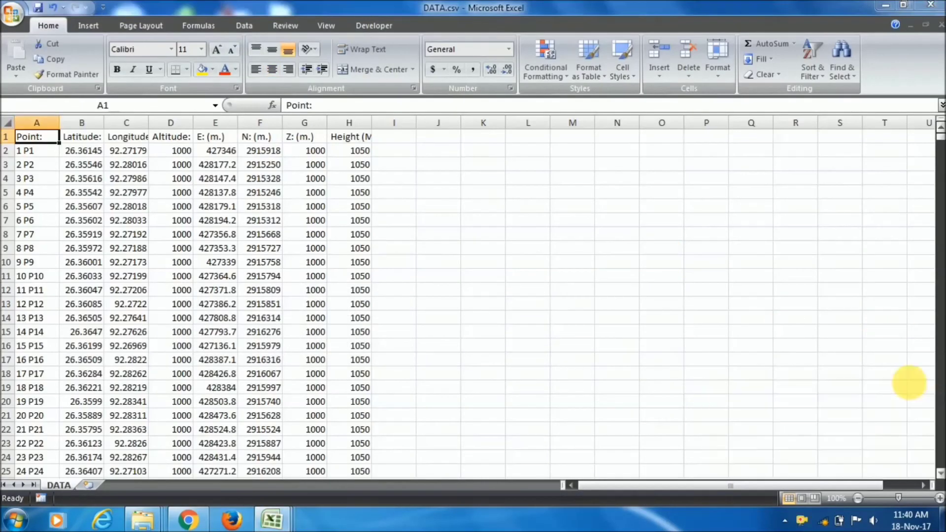
pyautogui.click(215, 235)
pyautogui.moveTo(36, 144); pyautogui.dragTo(269, 205)
pyautogui.click(260, 192)
pyautogui.scroll(2, 47, 152)
pyautogui.scroll(1, 47, 152)
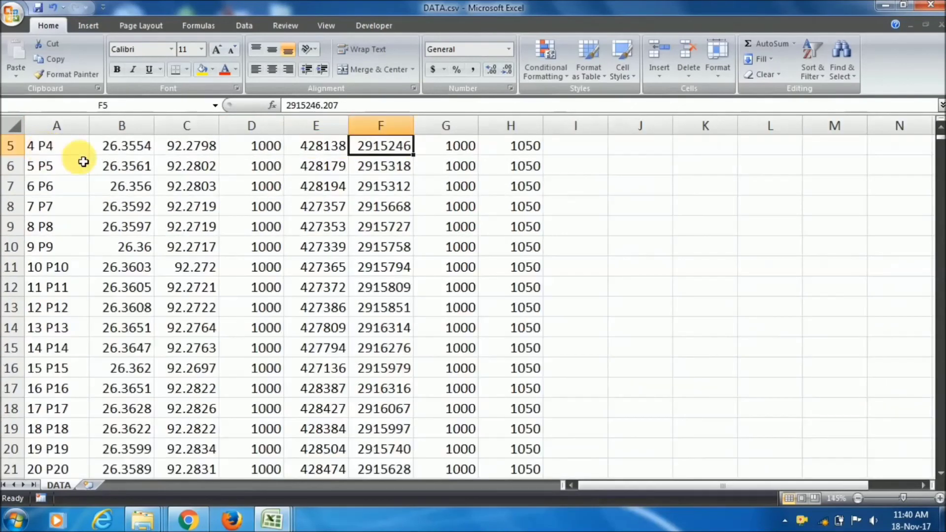
pyautogui.scroll(2, 78, 158)
pyautogui.click(62, 145)
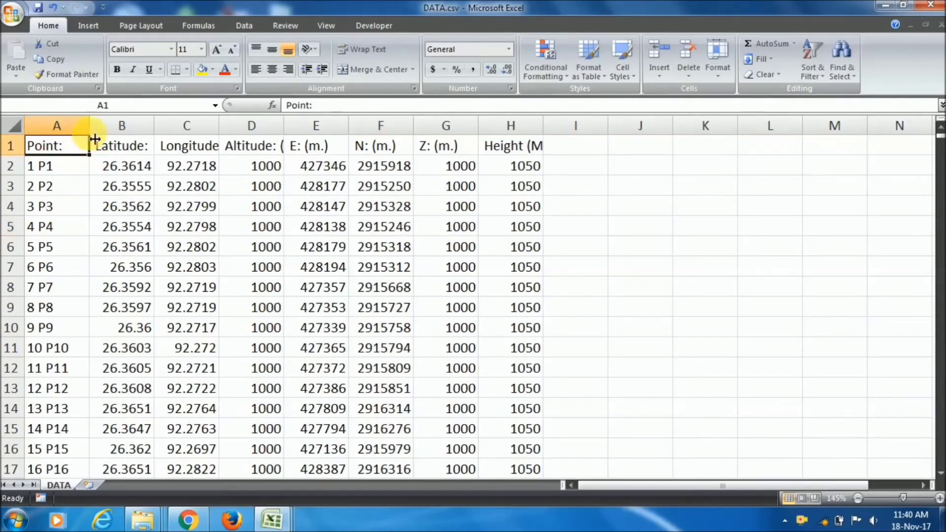
# Widen the Latitude/Longitude (B:C) and E/N (E:F) columns to show full decimals
pyautogui.moveTo(127, 126); pyautogui.dragTo(177, 127)
pyautogui.click(102, 184)
pyautogui.moveTo(100, 167); pyautogui.dragTo(212, 182)
pyautogui.click(141, 172)
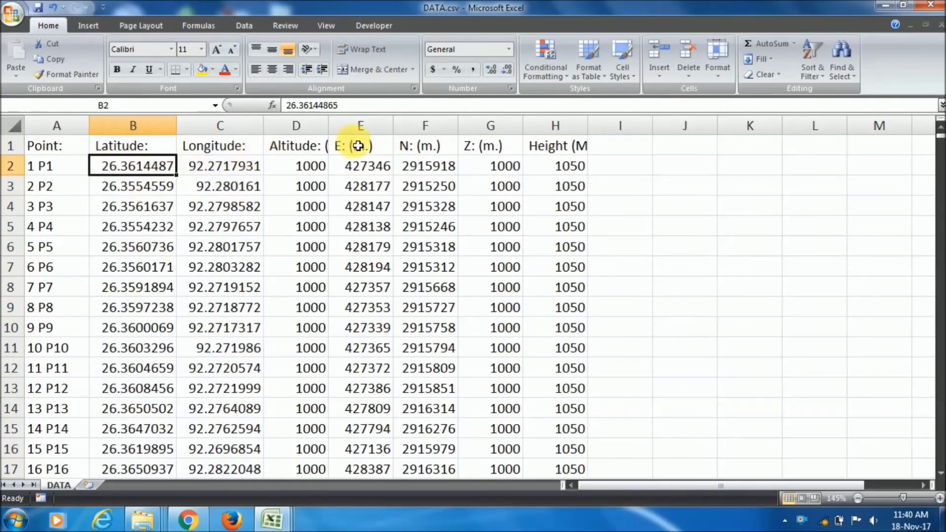
pyautogui.moveTo(360, 127); pyautogui.dragTo(433, 127)
pyautogui.moveTo(429, 167); pyautogui.dragTo(493, 167)
pyautogui.click(656, 168)
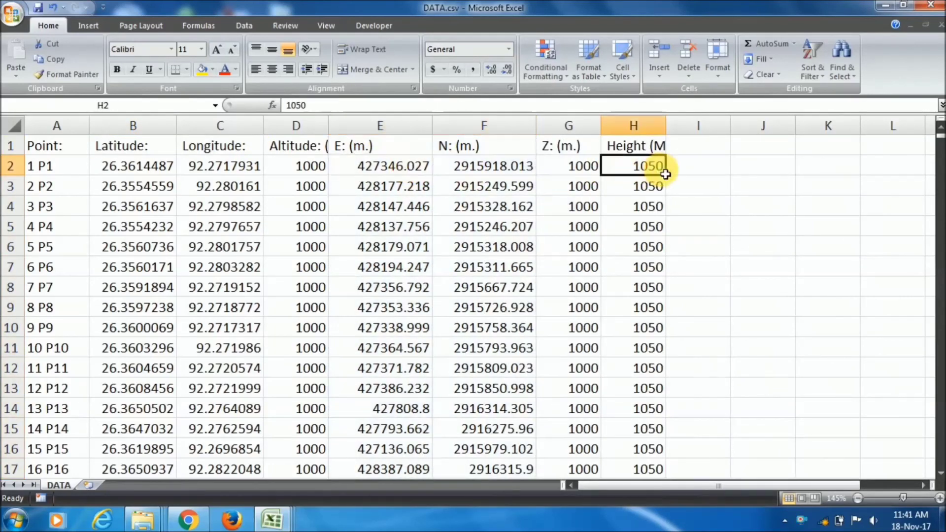
# Enter 46N as the UTM zone in cell I2, then scroll through the point rows
pyautogui.click(685, 165)
pyautogui.write('46')
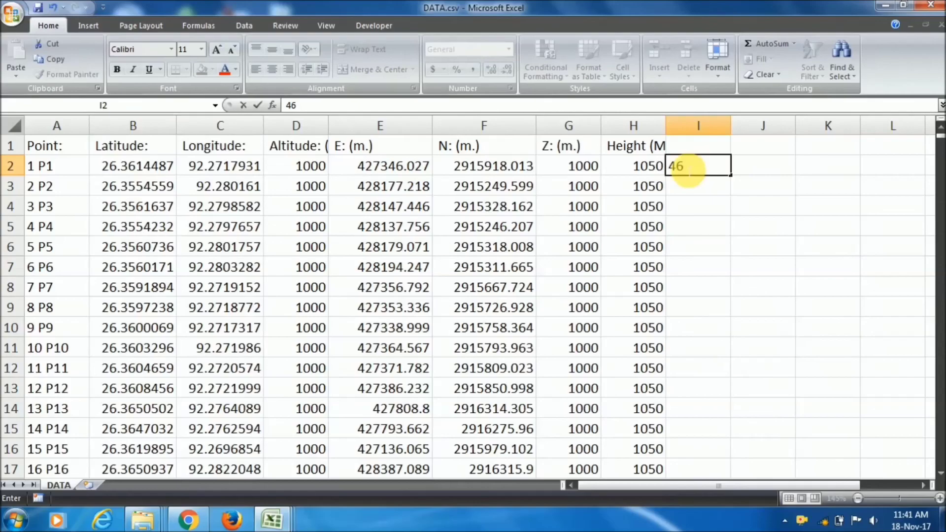
pyautogui.press('Return')
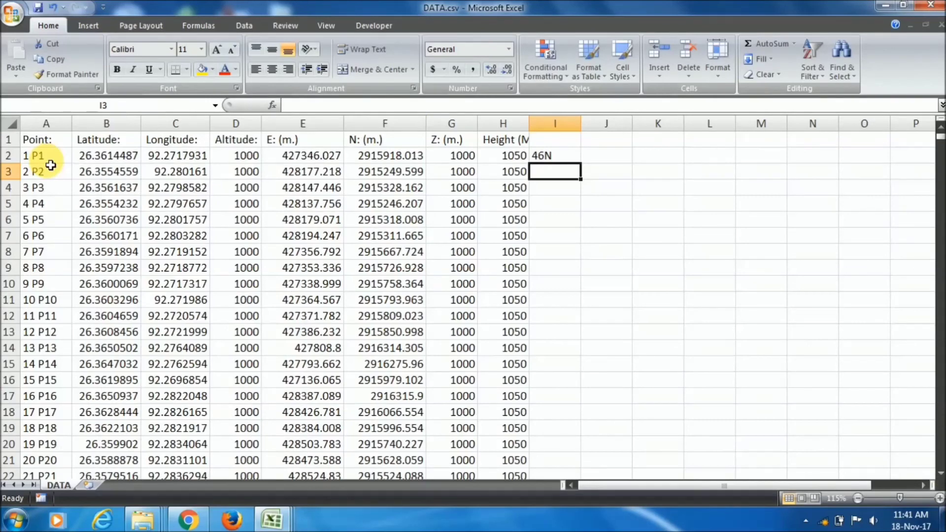
pyautogui.scroll(-5, 49, 166)
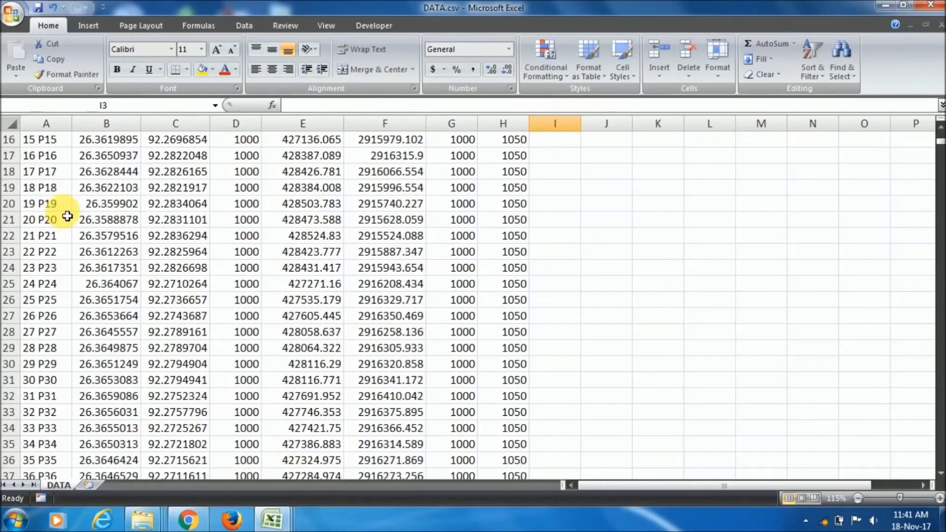
pyautogui.scroll(-2, 68, 249)
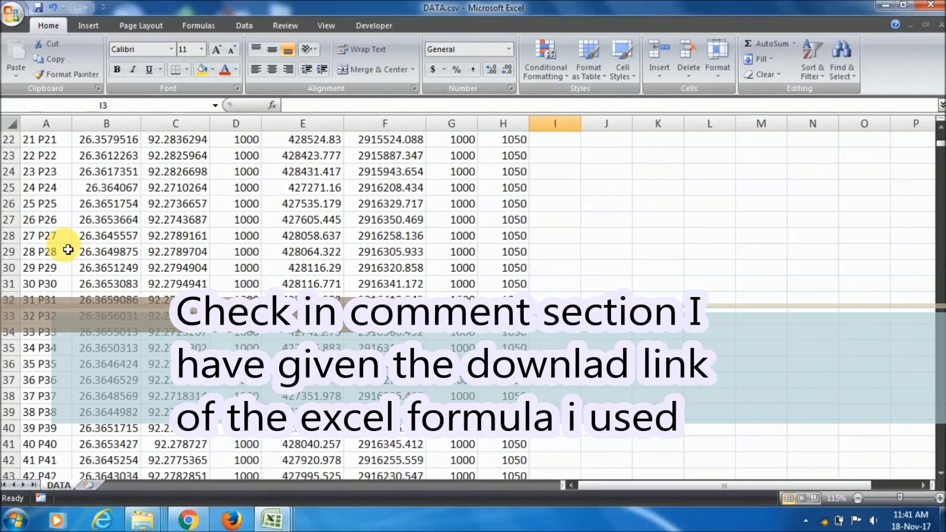
pyautogui.scroll(-1, 68, 250)
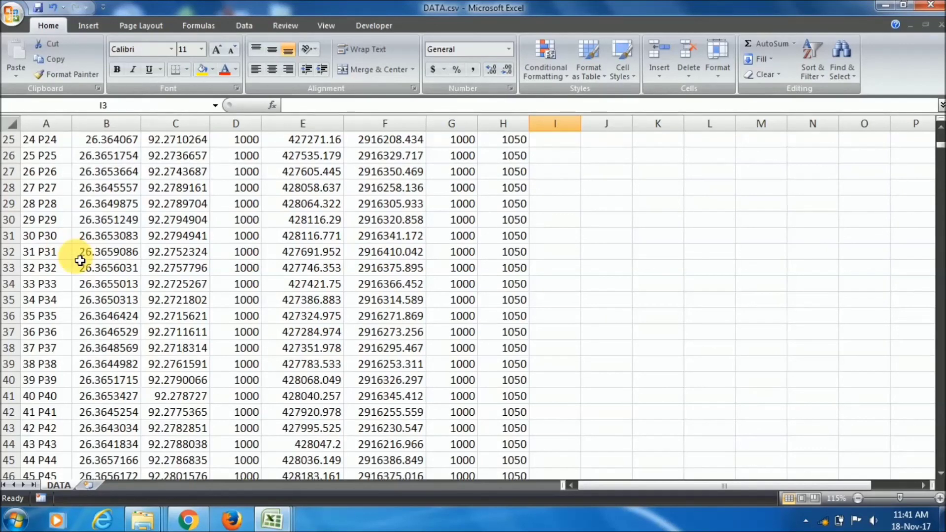
pyautogui.scroll(-4, 81, 261)
pyautogui.scroll(6, 81, 261)
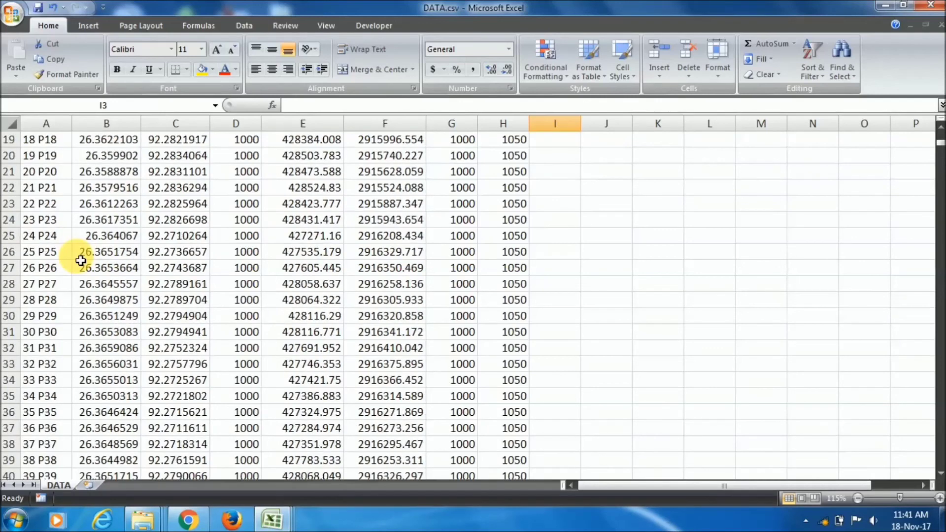
pyautogui.scroll(6, 81, 261)
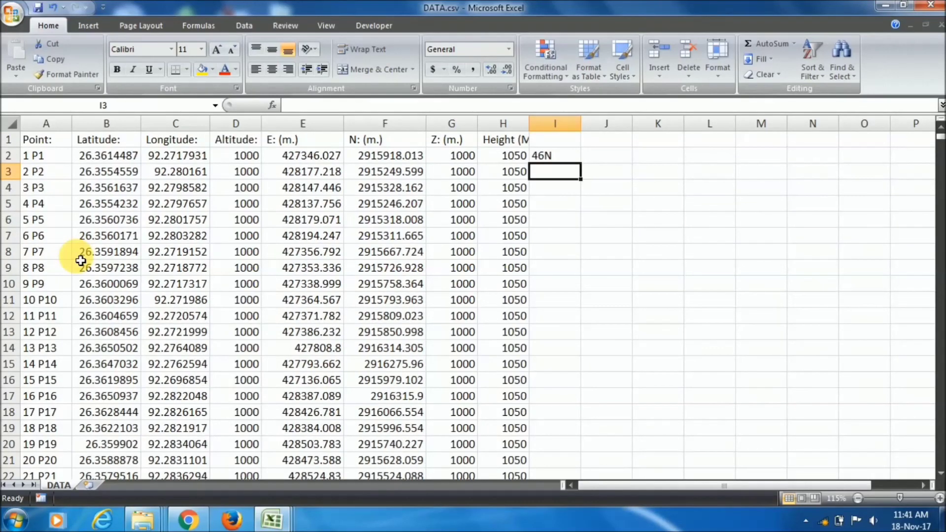